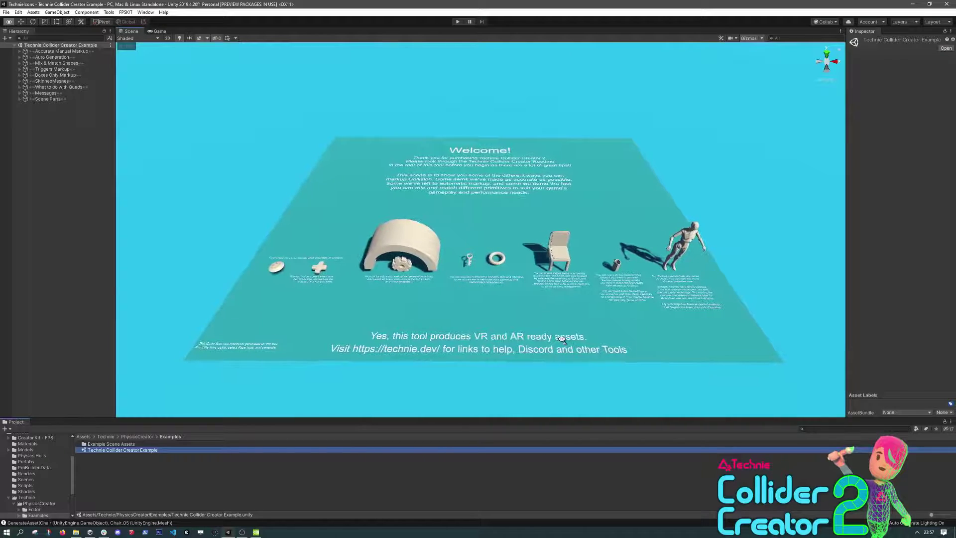
Open the Rigid Collider Creator in the example scene and inspect the hull markup of the Technie Diamond prop
alt+drag(484, 306, 509, 299)
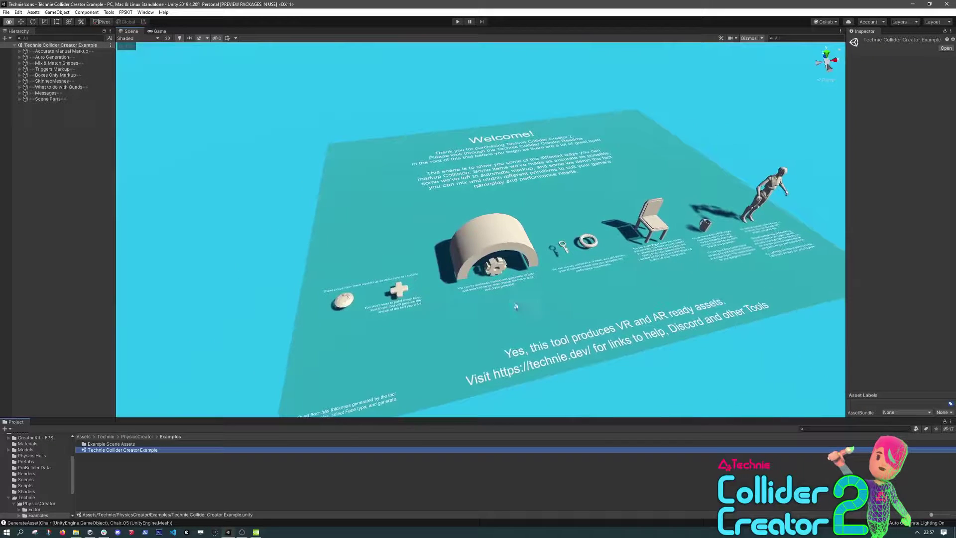
click(146, 12)
mouse_move(169, 70)
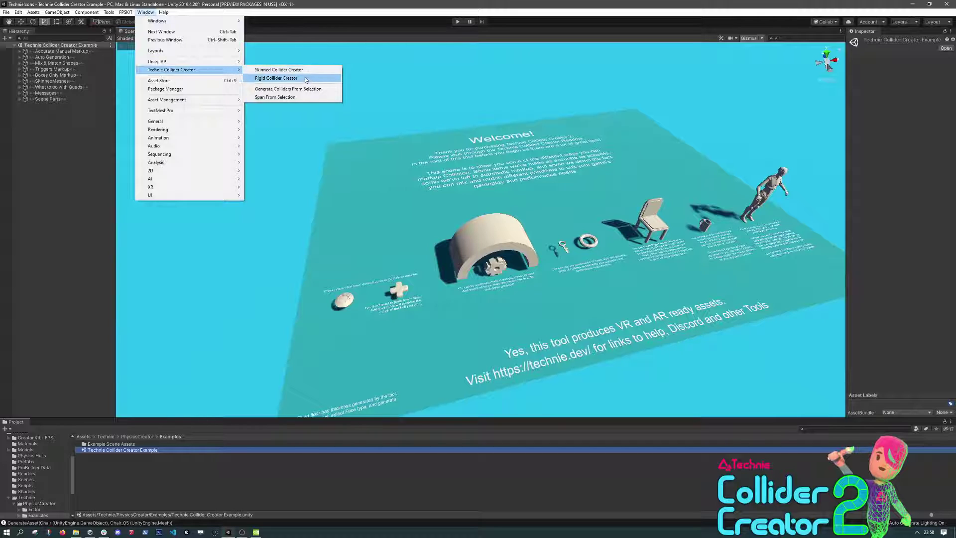
click(305, 78)
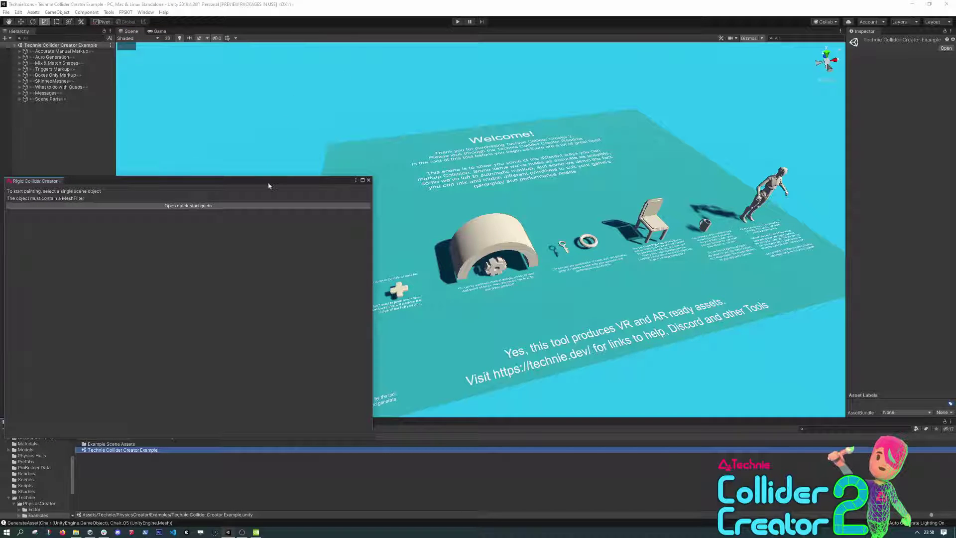
right_drag(587, 205, 546, 237)
key(w)
click(546, 232)
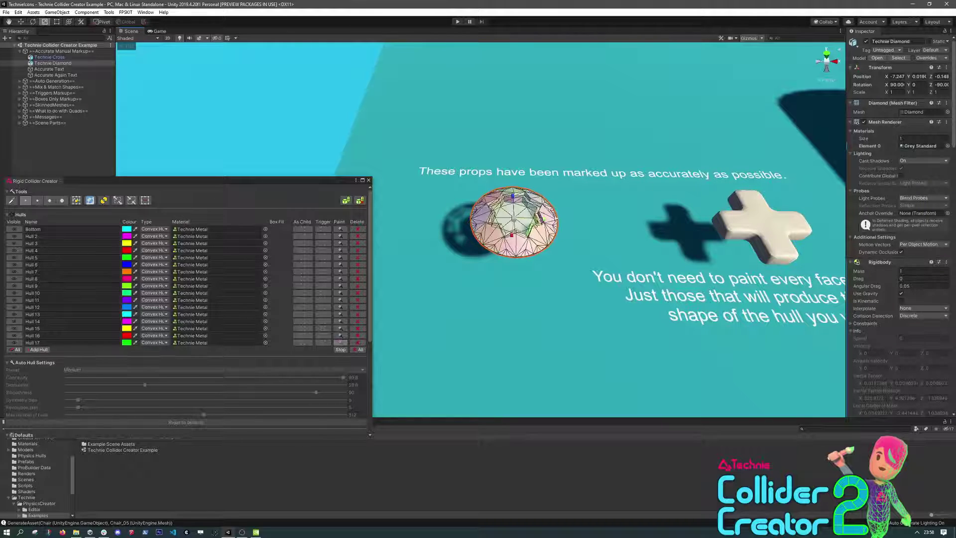
alt+drag(706, 201, 642, 160)
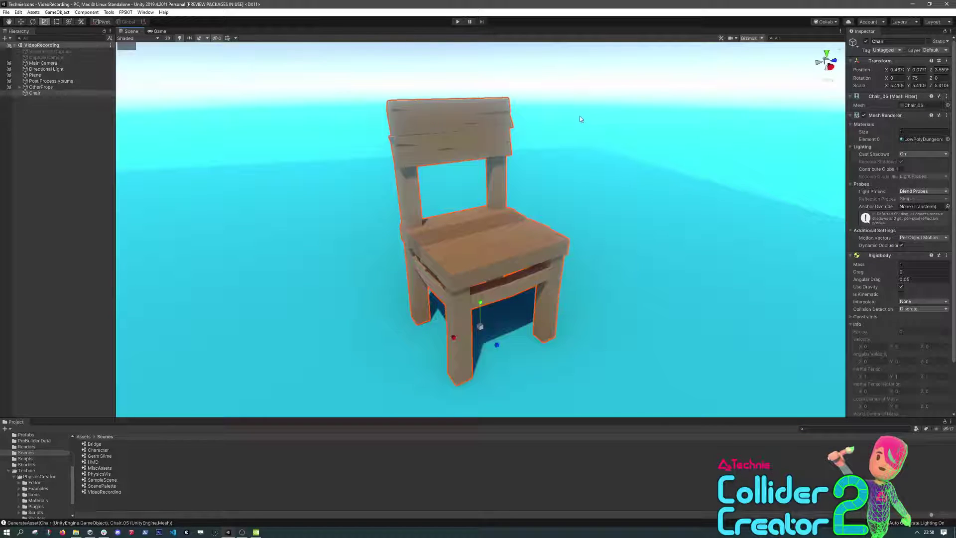
Open the Rigid Collider Creator for the selected chair and generate its painting asset
click(146, 13)
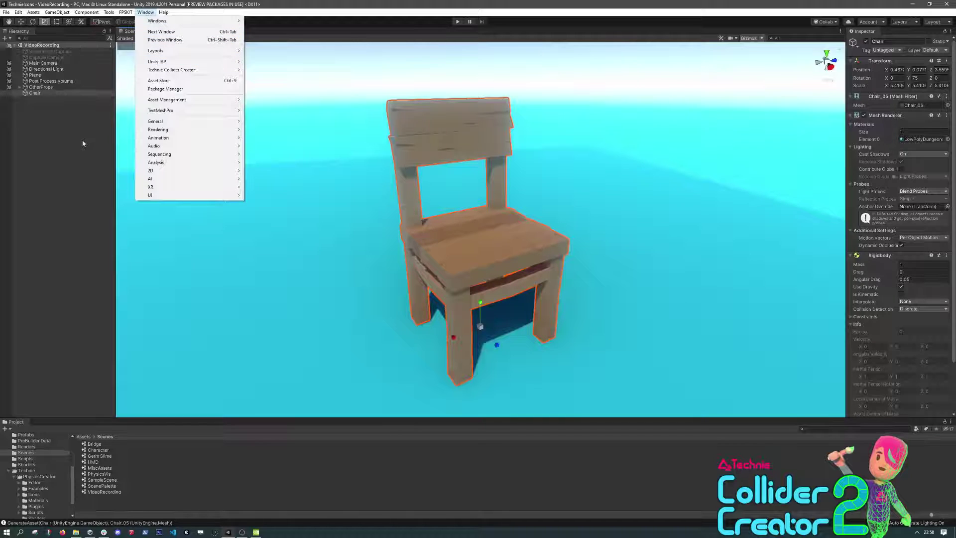
mouse_move(189, 70)
click(275, 78)
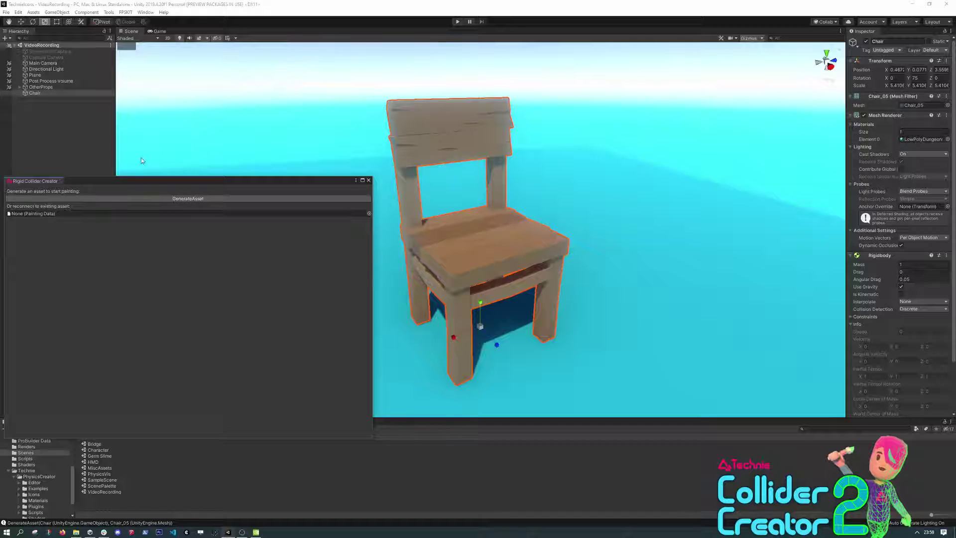
click(140, 199)
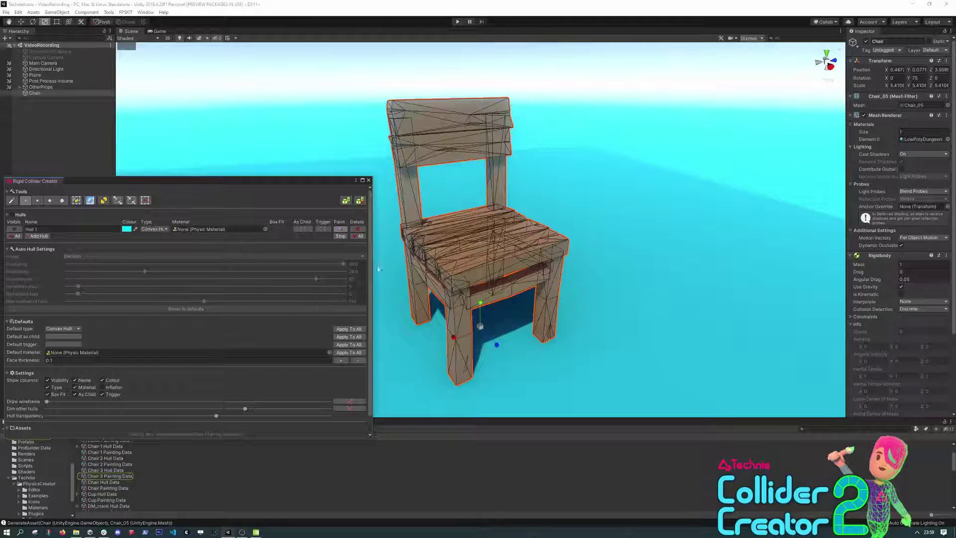
Paint all chair faces into Hull 1 with type Auto and preset High, and generate the colliders
click(76, 200)
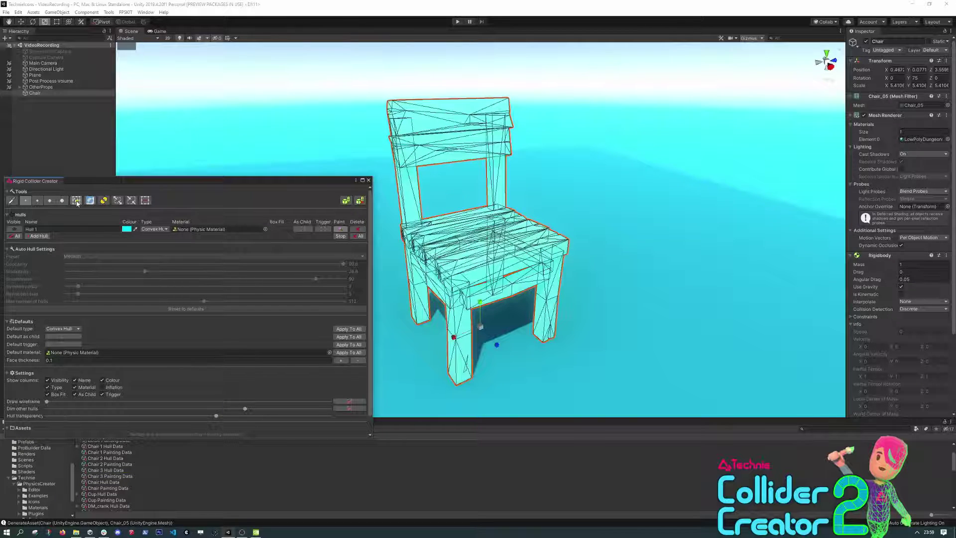
click(158, 230)
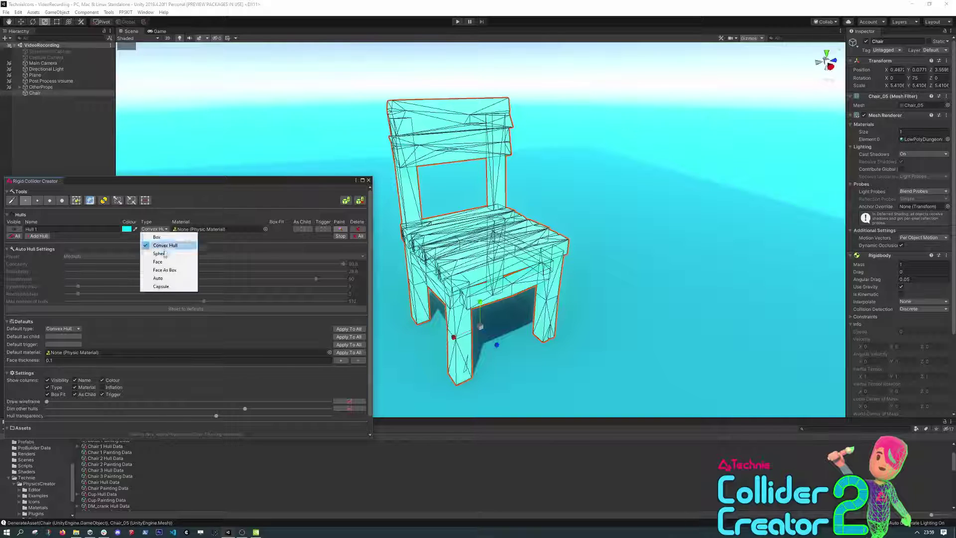
click(165, 280)
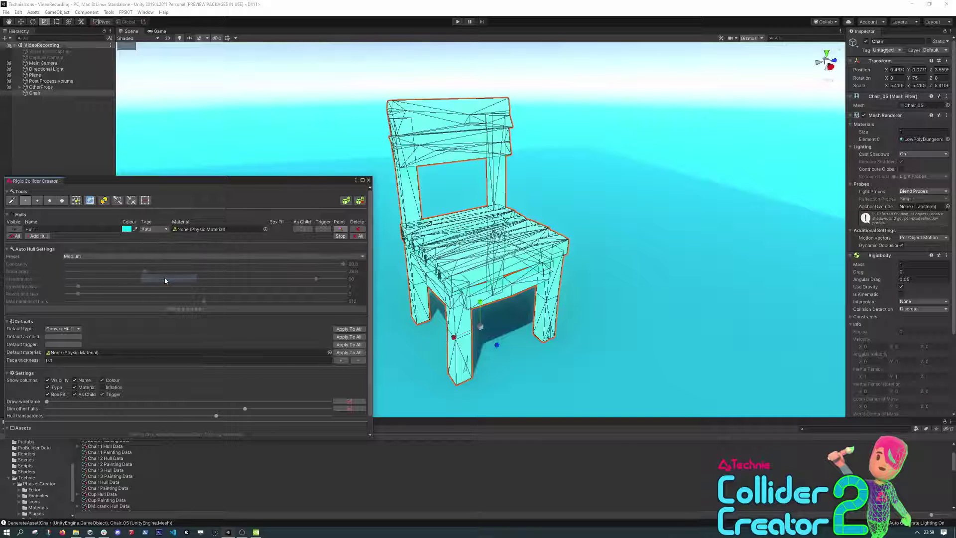
click(98, 257)
click(114, 277)
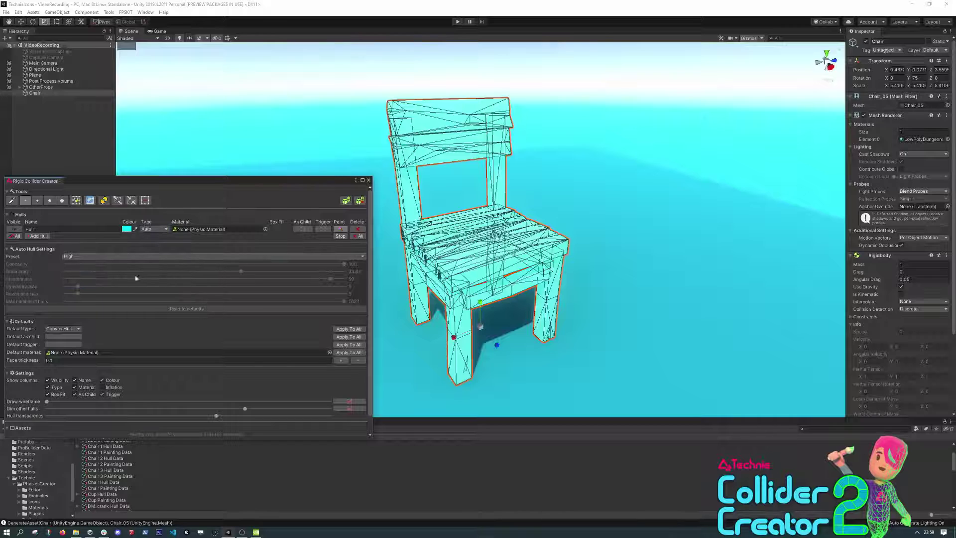
click(347, 201)
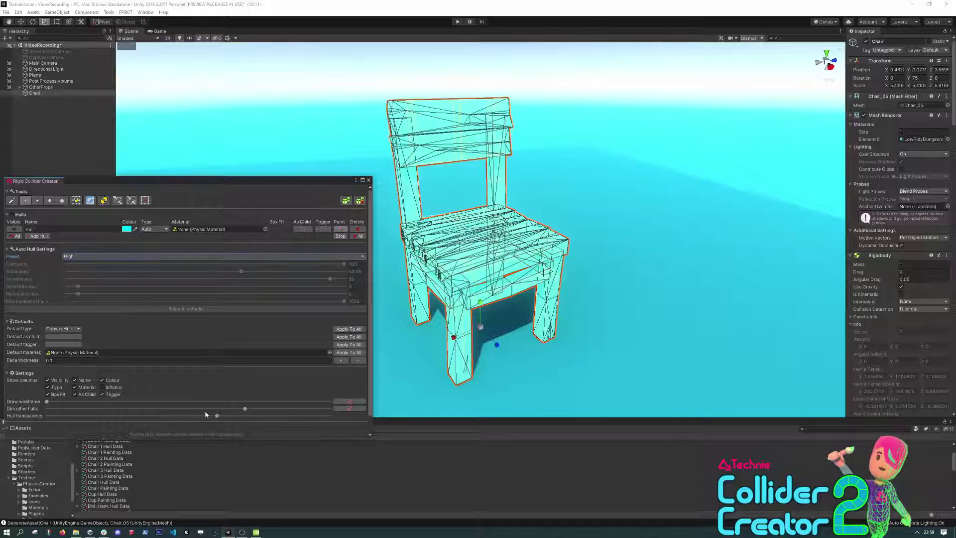
Lower the hull transparency slider to its minimum and turn off the drawn wireframe to inspect the chair's generated colliders
drag(211, 419, 41, 420)
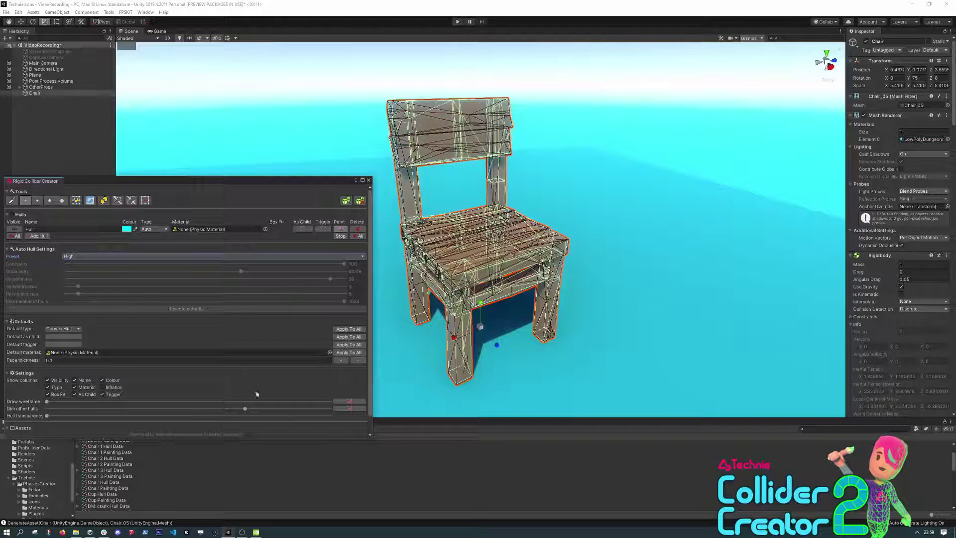
click(346, 402)
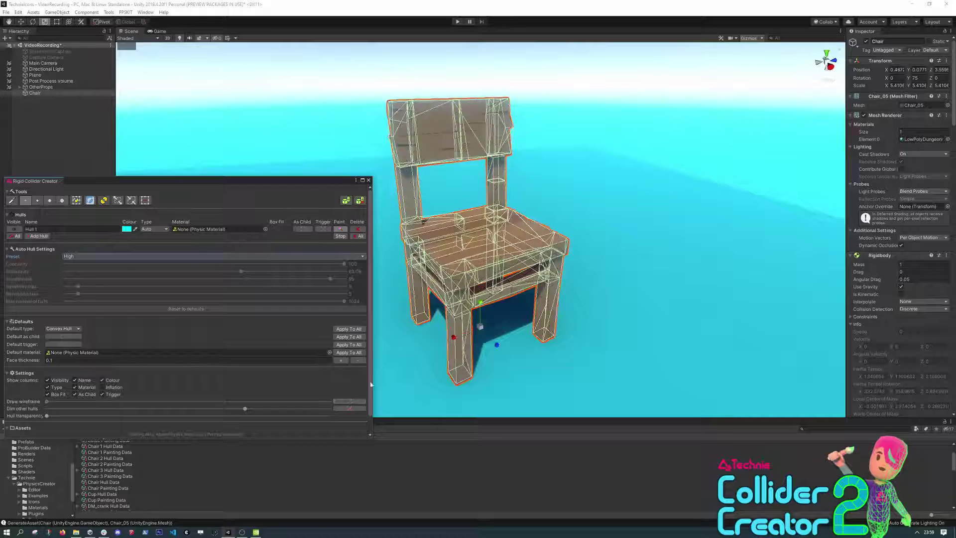
key(alt)
alt+drag(481, 195, 302, 165)
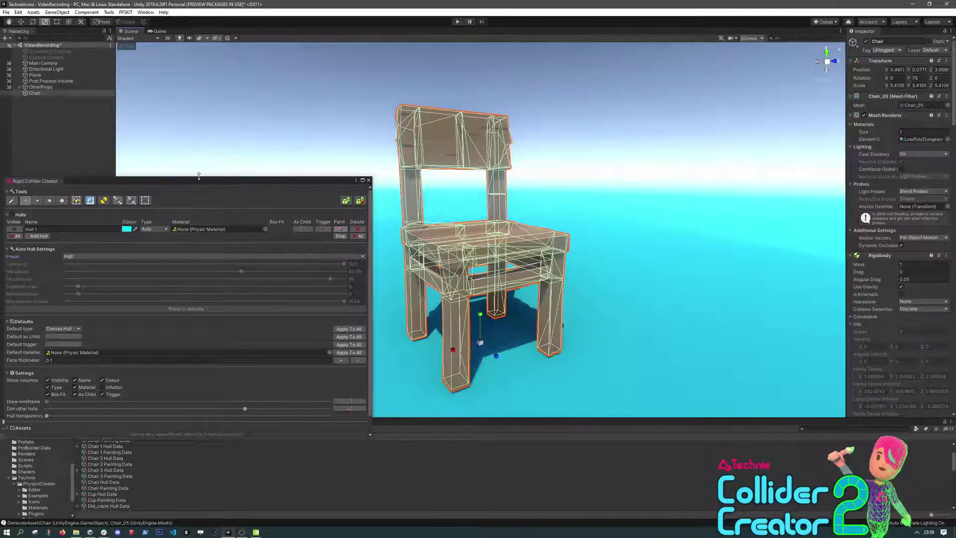
Delete the chair's generated colliders and its Hull 1
click(361, 201)
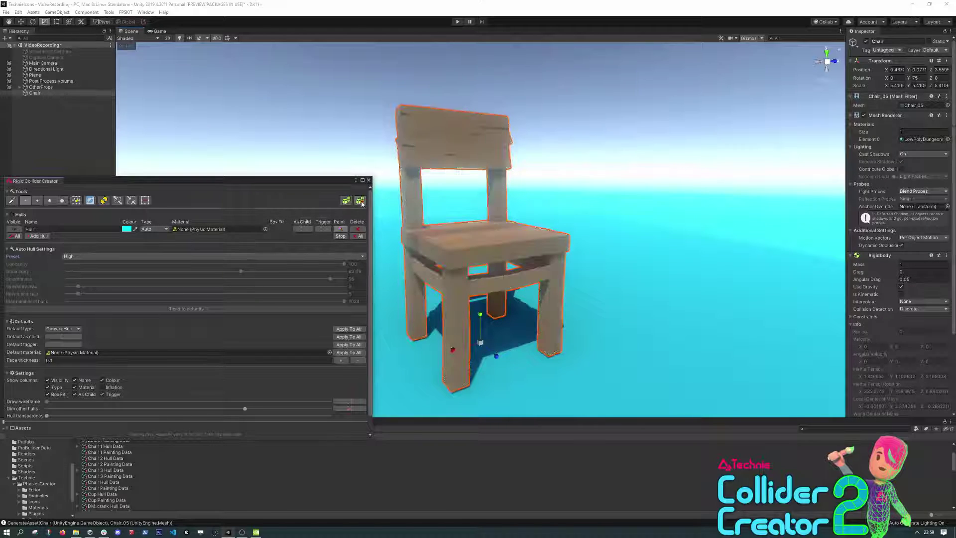
click(361, 230)
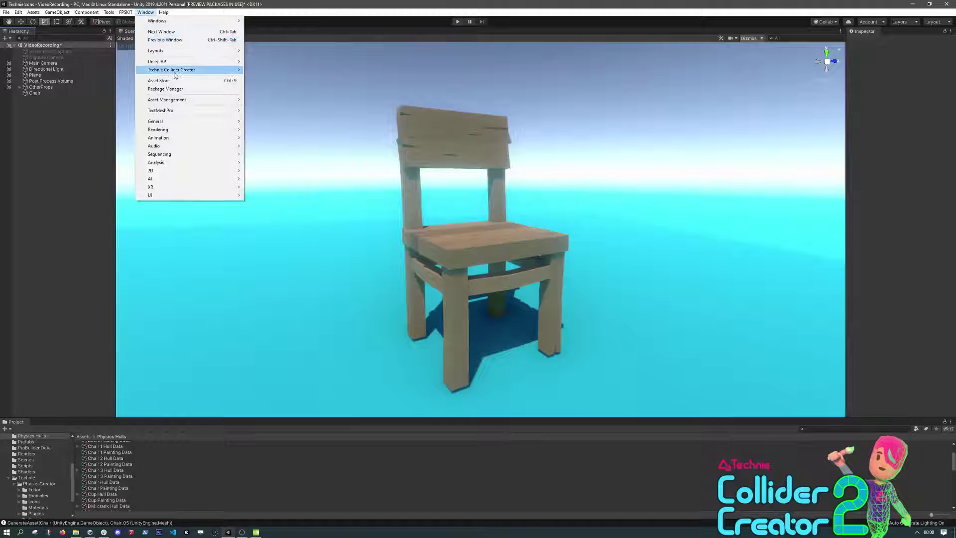
Reopen the Rigid Collider Creator, select the Chair object and generate a fresh painting asset for it
mouse_move(201, 73)
click(289, 81)
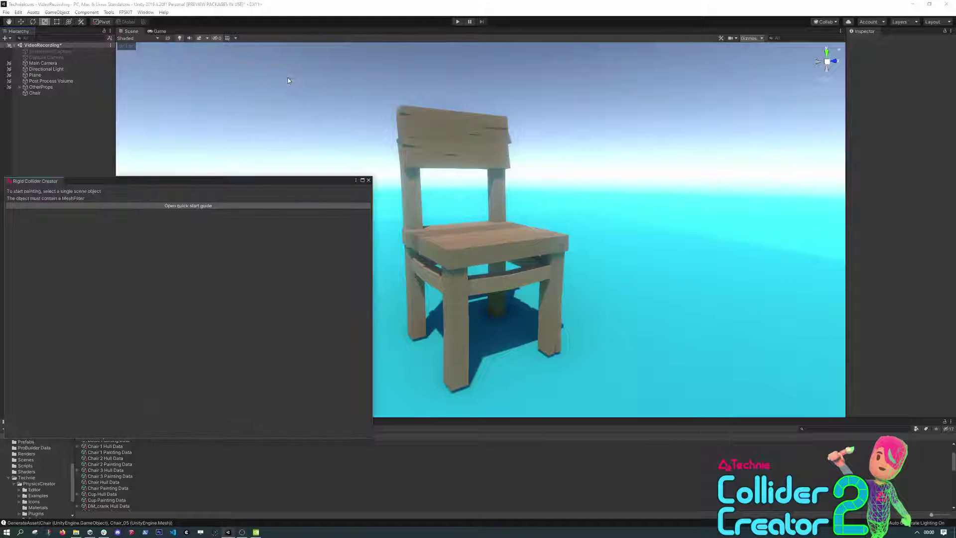
click(41, 93)
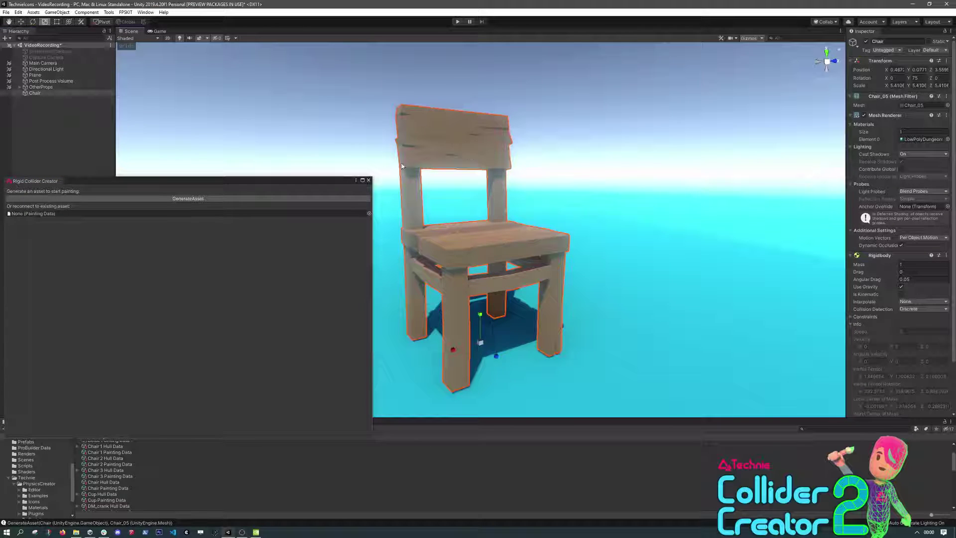
click(219, 199)
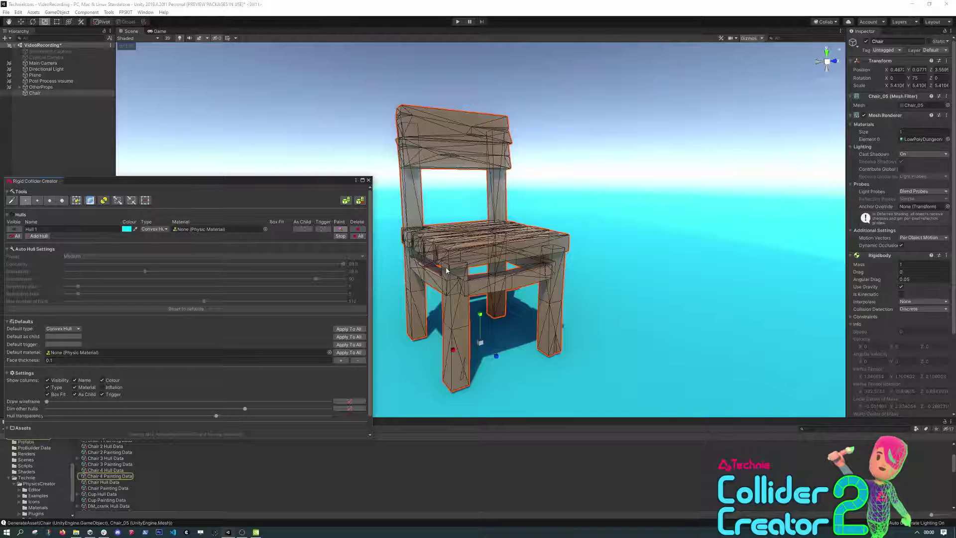
Paint the side faces of one front chair leg into Hull 1
right_drag(470, 257, 454, 310)
key(w)
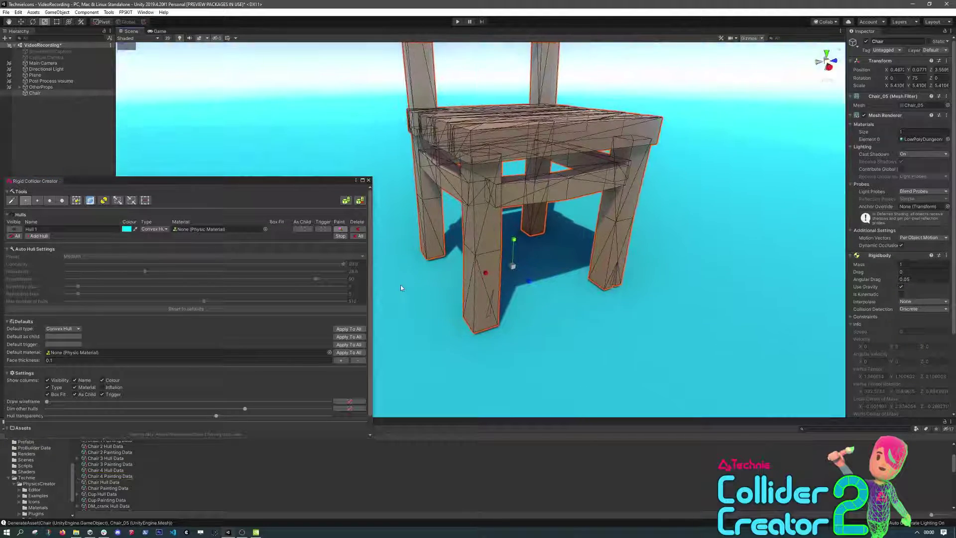
mouse_move(476, 311)
mouse_down()
mouse_move(488, 254)
mouse_move(481, 189)
mouse_move(468, 229)
mouse_up()
scroll(468, 230, up, 8)
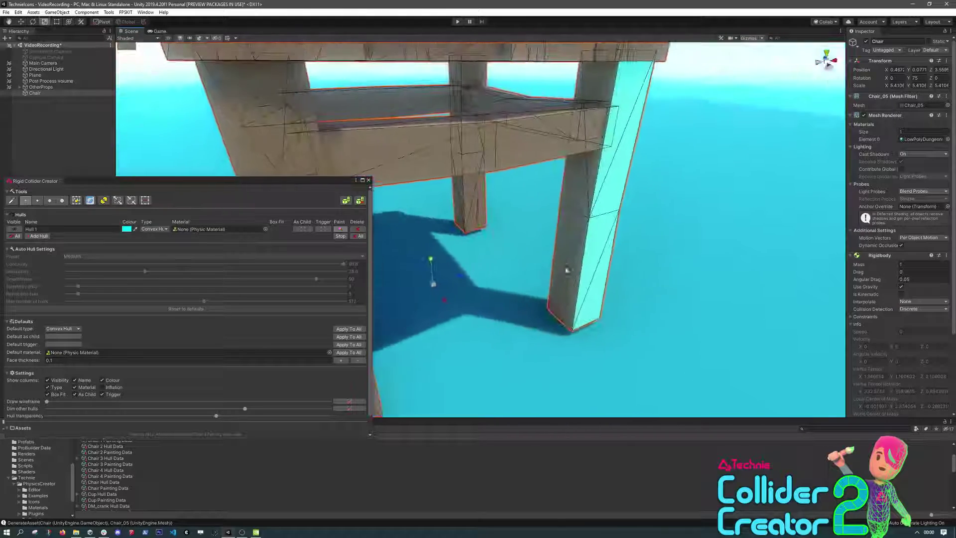
click(571, 260)
right_drag(572, 260, 752, 209)
key(w)
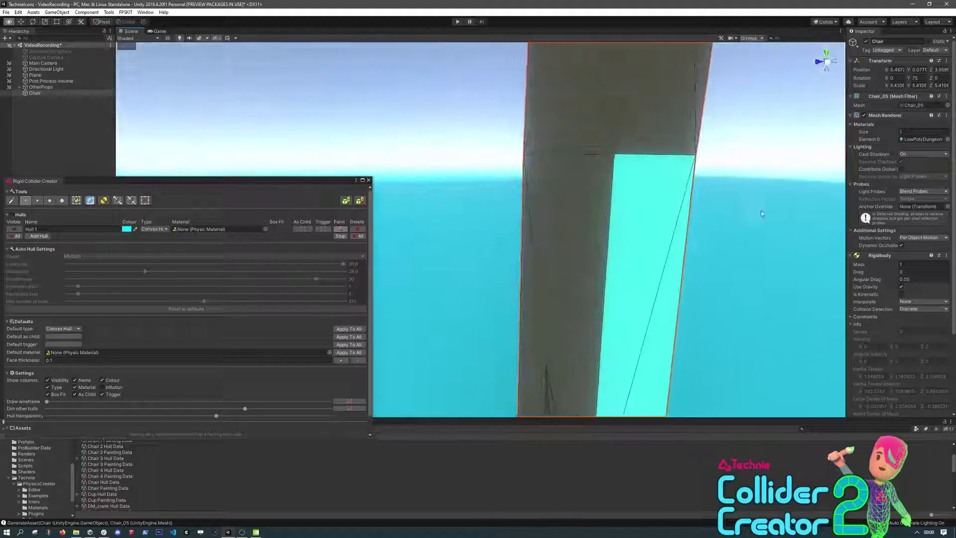
click(576, 265)
mouse_move(576, 266)
mouse_down()
mouse_move(533, 395)
mouse_move(572, 403)
mouse_up()
right_drag(573, 403, 572, 305)
key(s)
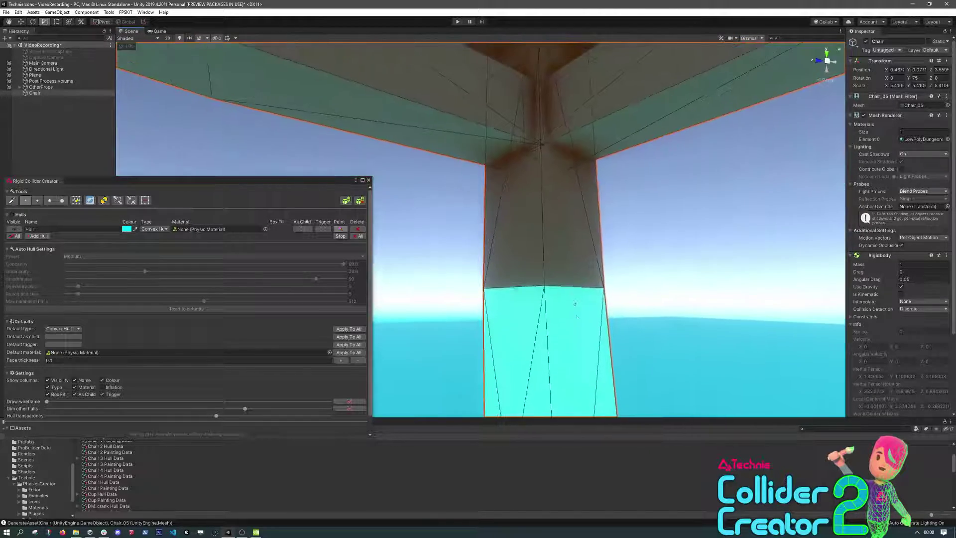
mouse_move(573, 305)
mouse_down()
mouse_move(593, 218)
mouse_move(510, 207)
mouse_up()
mouse_move(510, 208)
right_down()
mouse_move(514, 241)
mouse_move(729, 293)
mouse_move(717, 267)
right_up()
key(s)
Add a second hull and paint the faces of the other front chair leg into it
click(39, 236)
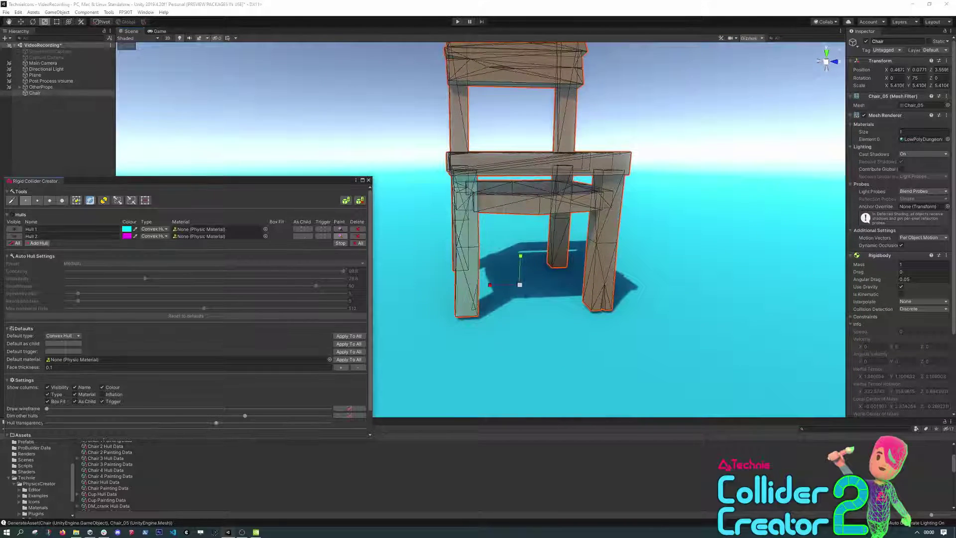
mouse_move(538, 248)
right_down()
mouse_move(565, 246)
mouse_move(583, 319)
right_up()
mouse_move(583, 319)
mouse_down()
mouse_move(598, 234)
mouse_move(626, 309)
mouse_move(597, 210)
mouse_up()
key(d)
right_drag(597, 210, 354, 211)
key(d)
mouse_move(528, 278)
right_down()
mouse_move(450, 303)
mouse_move(414, 299)
right_up()
mouse_move(422, 300)
mouse_down()
mouse_move(399, 312)
mouse_move(413, 220)
mouse_move(377, 167)
mouse_up()
right_drag(377, 167, 590, 196)
key(a)
Add a third hull and paint the faces of the back leg behind the Hull 2 leg into it
click(39, 243)
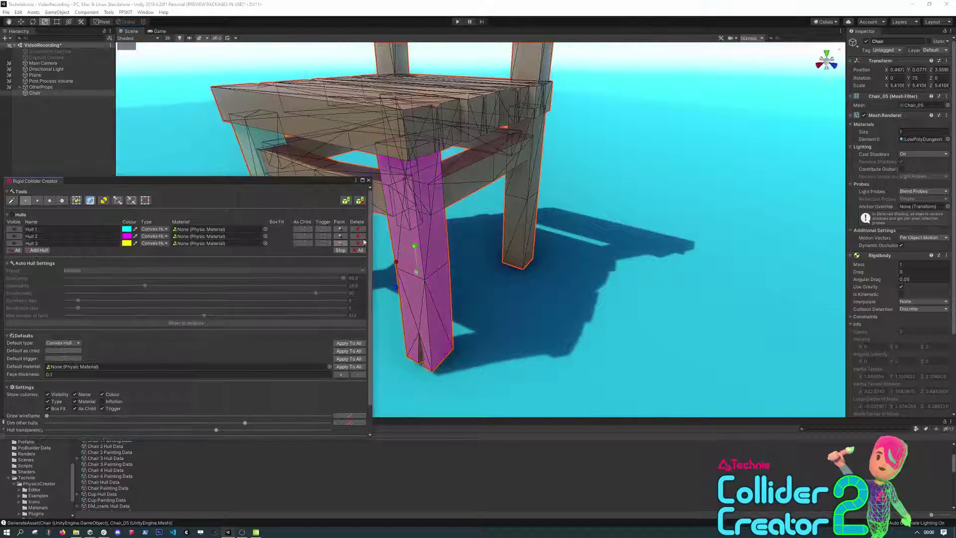
right_drag(424, 234, 496, 225)
mouse_move(495, 226)
mouse_down()
mouse_move(466, 299)
mouse_move(456, 110)
mouse_move(484, 178)
mouse_up()
right_drag(479, 176, 522, 194)
mouse_move(520, 194)
mouse_down()
mouse_move(505, 273)
mouse_move(502, 171)
mouse_move(518, 166)
mouse_move(613, 196)
mouse_up()
right_drag(614, 197, 618, 200)
mouse_move(618, 201)
mouse_down()
mouse_move(613, 308)
mouse_move(605, 125)
mouse_move(595, 299)
mouse_move(630, 324)
mouse_move(503, 297)
mouse_up()
Add a fourth hull and paint the faces of the remaining back chair leg into it
click(39, 250)
mouse_move(528, 334)
mouse_down()
mouse_move(538, 244)
mouse_move(519, 317)
mouse_up()
right_drag(520, 317, 546, 284)
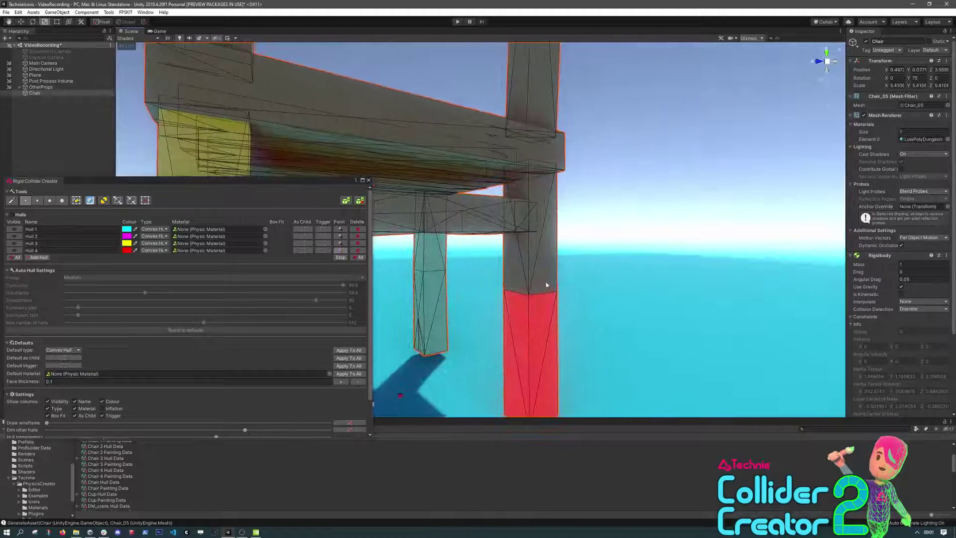
drag(547, 284, 519, 277)
mouse_move(518, 278)
right_down()
mouse_move(516, 308)
mouse_move(697, 302)
mouse_move(877, 267)
right_up()
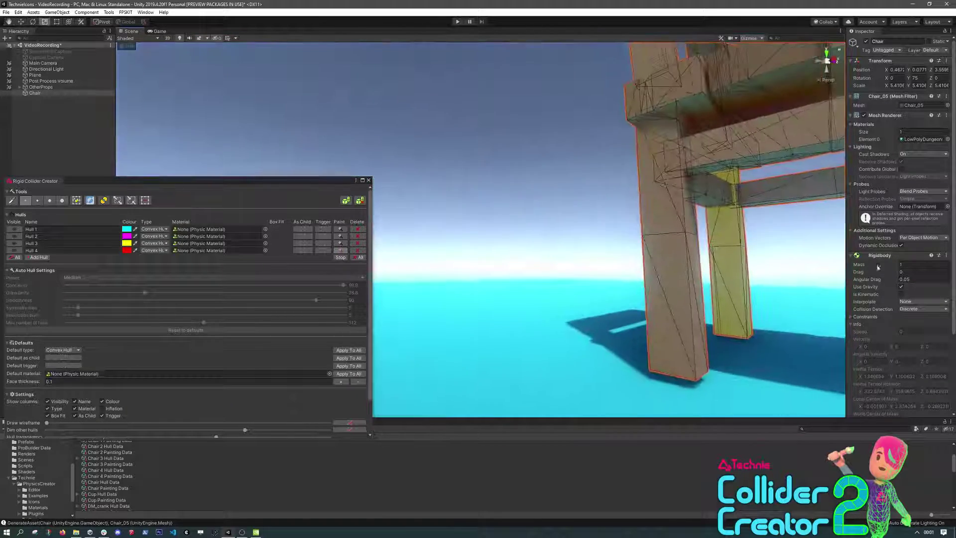
right_drag(543, 294, 585, 307)
drag(579, 310, 557, 314)
mouse_move(558, 314)
right_down()
mouse_move(558, 244)
mouse_move(527, 235)
right_up()
mouse_move(528, 235)
mouse_down()
mouse_move(536, 241)
mouse_move(504, 241)
mouse_up()
mouse_move(504, 242)
right_down()
mouse_move(470, 301)
mouse_move(407, 322)
mouse_move(537, 276)
mouse_move(533, 253)
mouse_move(512, 275)
right_up()
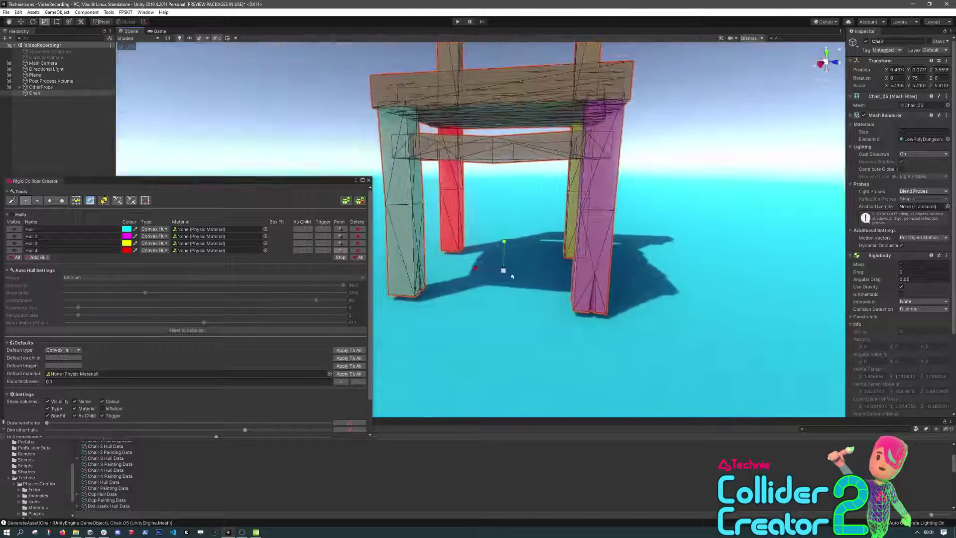
Generate the colliders for the four leg hulls and view them with the wireframe off and hull transparency at its minimum
click(345, 201)
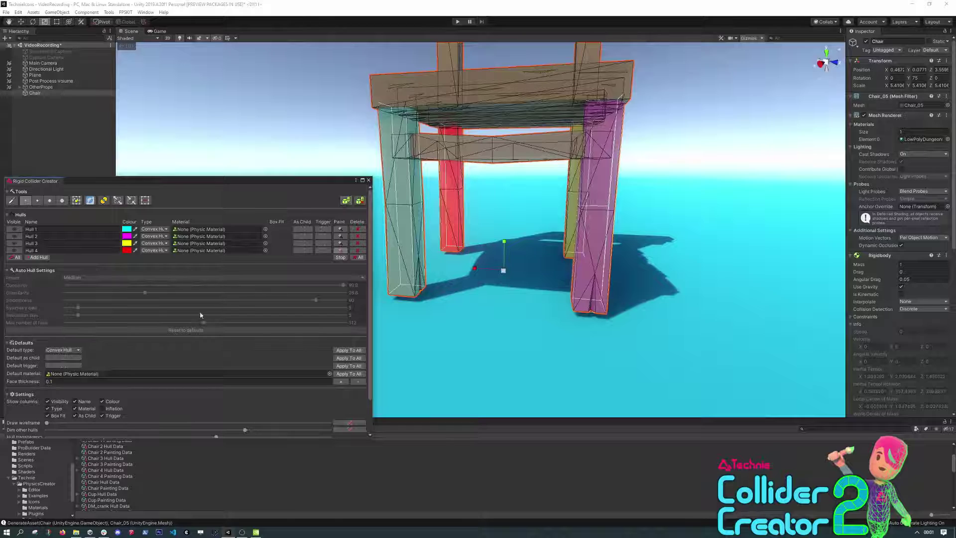
click(349, 422)
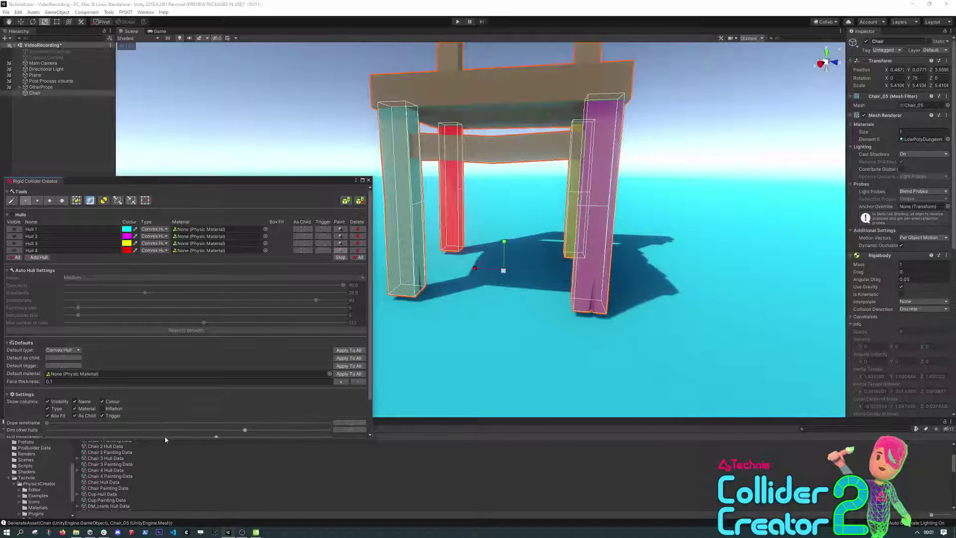
drag(215, 436, 2, 432)
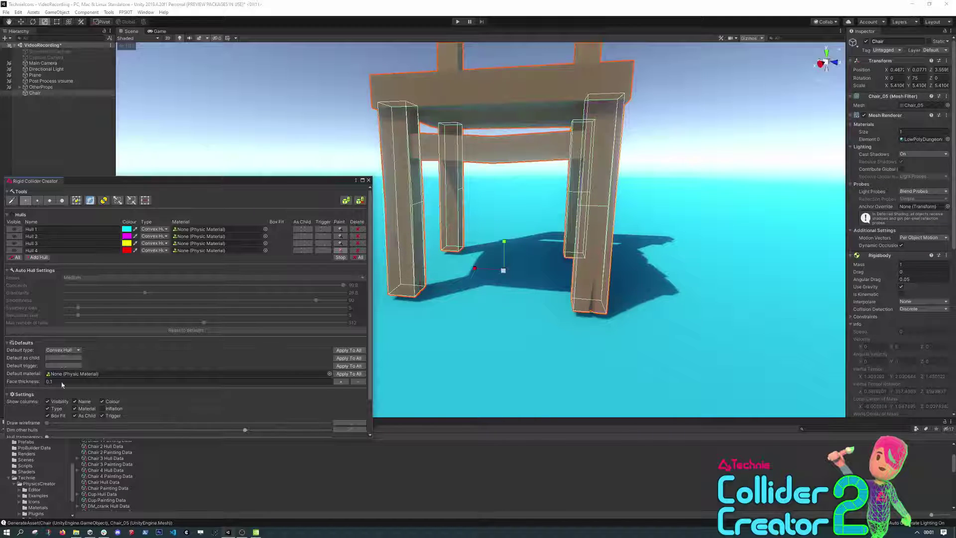
right_drag(529, 205, 544, 220)
alt+drag(544, 220, 542, 220)
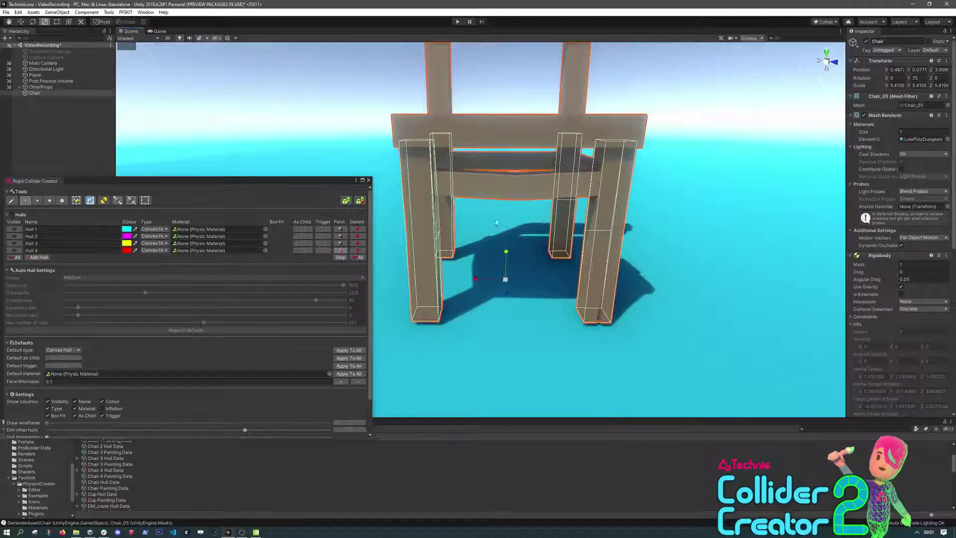
Set Hull 1's type to Box and Hull 2's to Capsule, regenerate the colliders, and raise the hull transparency to show the hull colours again
click(154, 229)
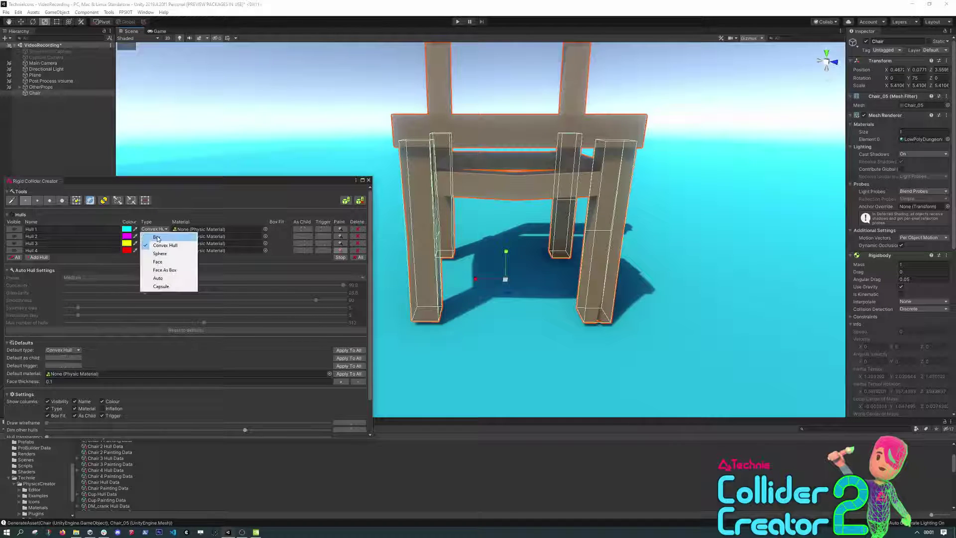
click(157, 237)
click(152, 237)
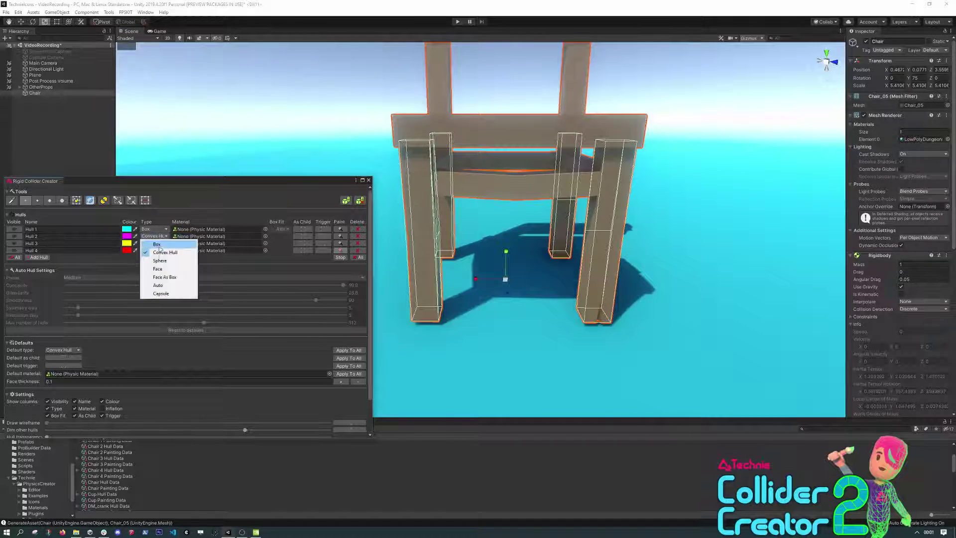
click(172, 294)
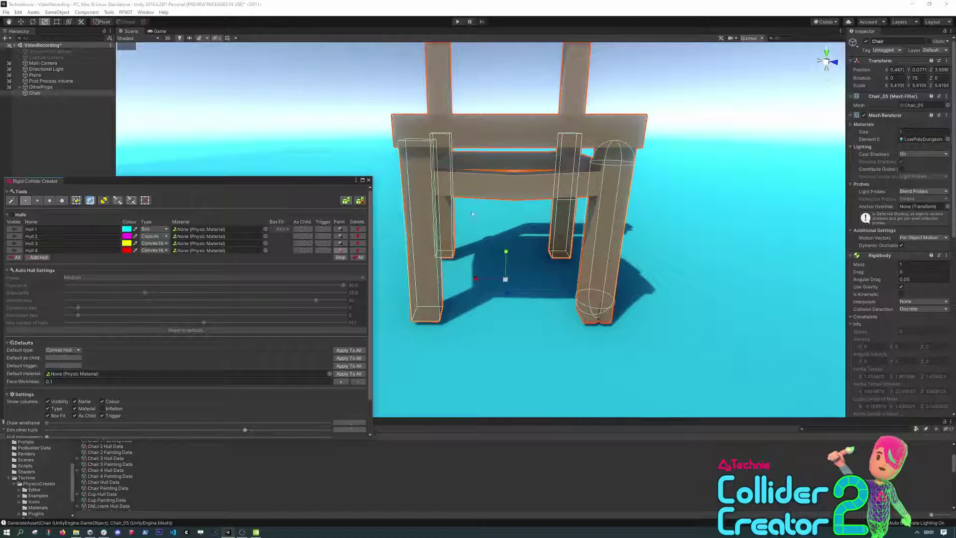
alt+drag(492, 227, 471, 224)
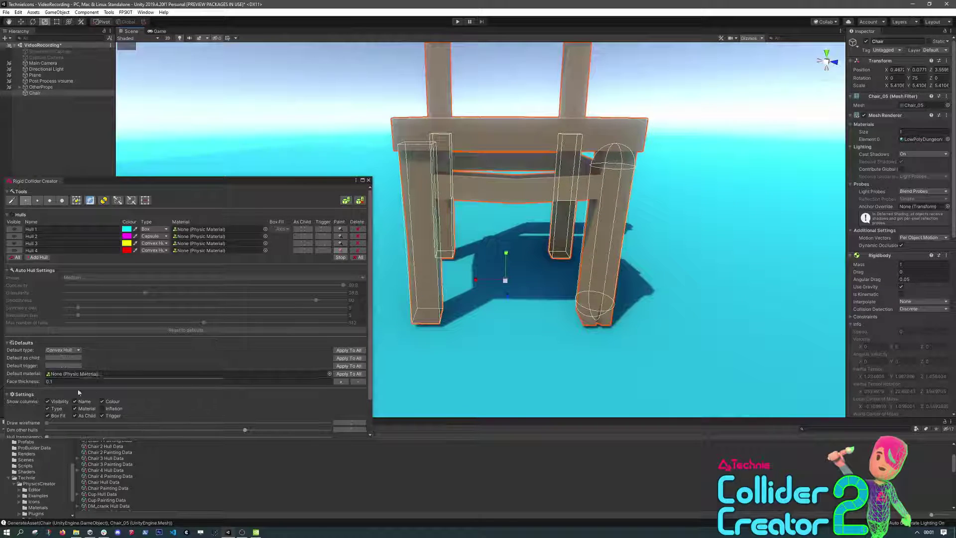
drag(48, 437, 171, 435)
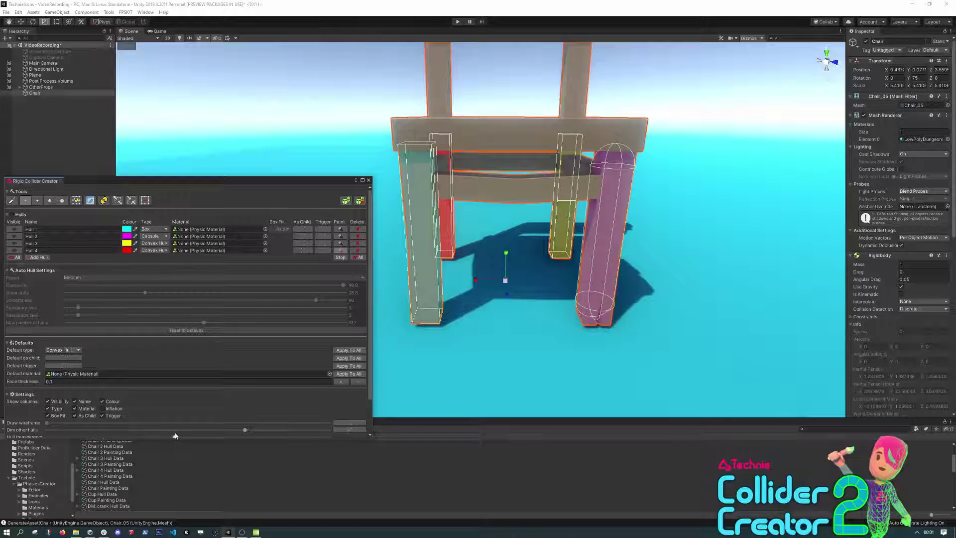
Add a fifth hull, paint the edge faces of the chair seat into it, and regenerate the colliders
click(38, 258)
scroll(505, 118, up, 5)
mouse_move(506, 118)
right_down()
mouse_move(506, 199)
mouse_move(542, 219)
right_up()
mouse_move(568, 220)
mouse_down()
mouse_move(548, 217)
mouse_move(538, 234)
mouse_move(496, 356)
mouse_up()
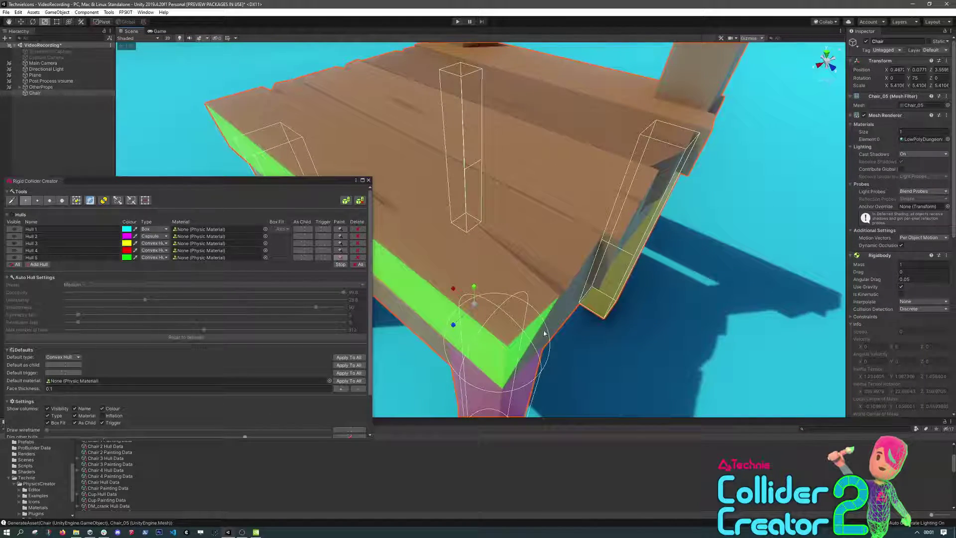
mouse_move(545, 334)
alt+mouse_down()
mouse_move(496, 295)
mouse_move(464, 291)
alt+mouse_up()
mouse_move(570, 291)
alt+mouse_down()
mouse_move(525, 309)
mouse_move(549, 315)
mouse_move(503, 335)
mouse_move(463, 336)
mouse_move(452, 353)
mouse_move(409, 284)
mouse_move(495, 269)
mouse_move(531, 280)
mouse_move(572, 264)
mouse_move(448, 288)
mouse_move(423, 269)
mouse_move(506, 219)
alt+mouse_up()
click(465, 339)
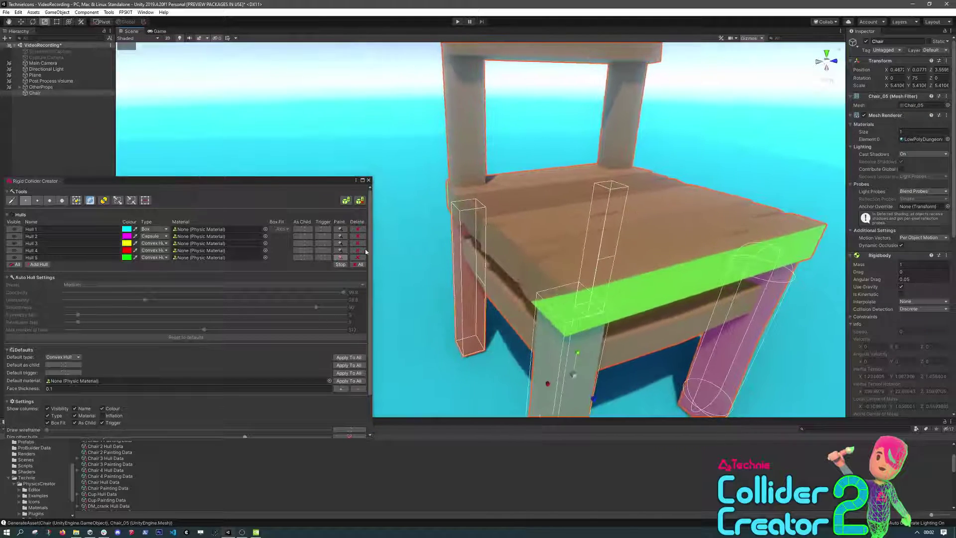
click(346, 201)
alt+drag(579, 257, 521, 250)
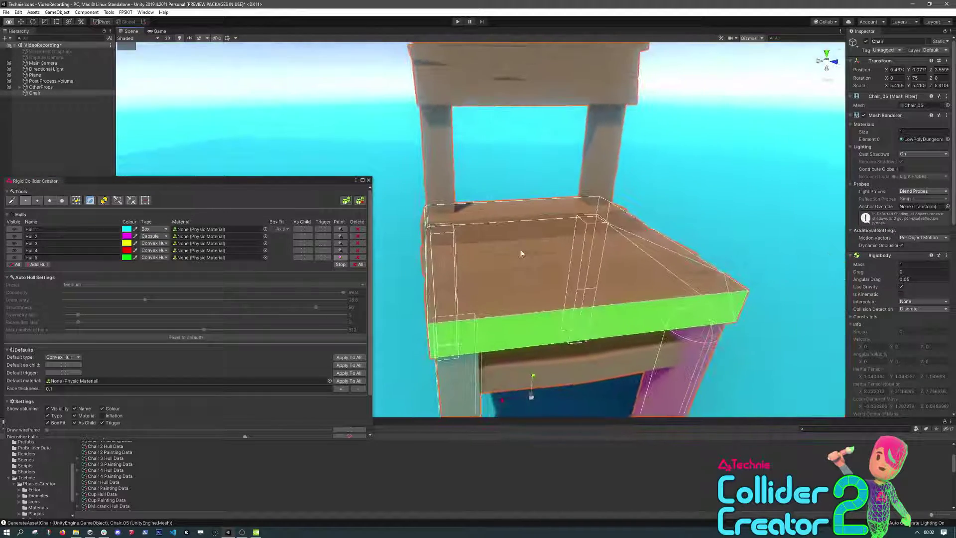
Add a sixth hull, paint a face of the upper backrest plank into it, and grow the painted area over the whole plank
right_drag(475, 223, 476, 184)
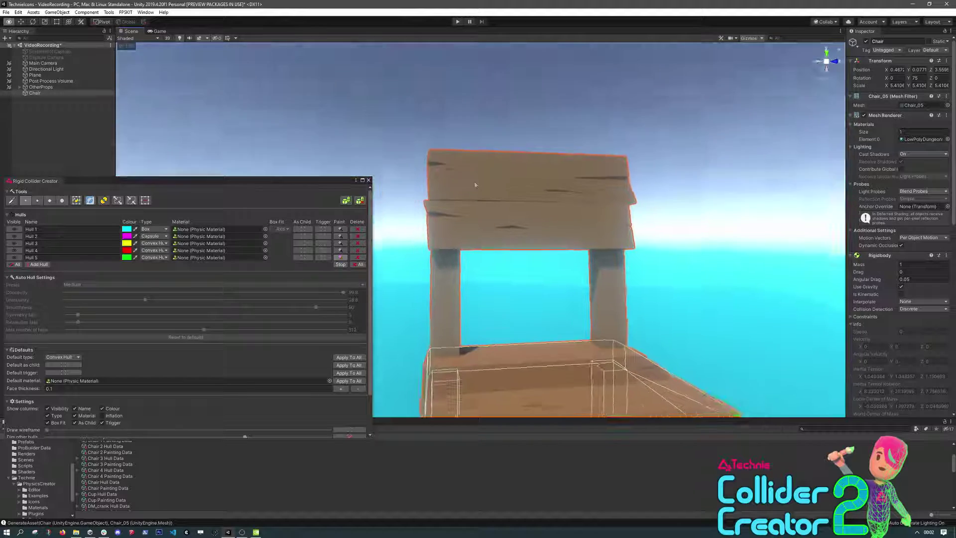
alt+drag(475, 185, 503, 224)
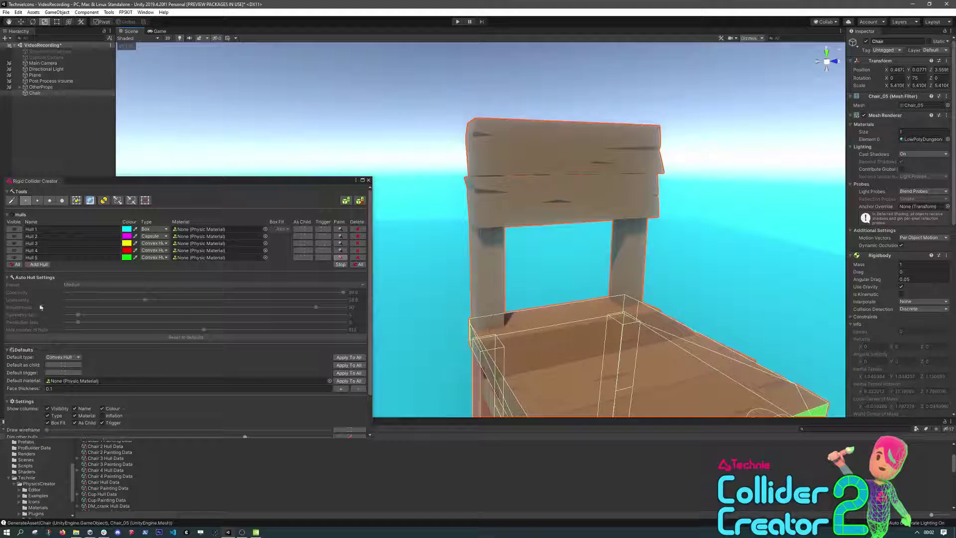
click(43, 267)
key(w)
mouse_move(582, 259)
right_down()
mouse_move(591, 199)
mouse_move(591, 242)
right_up()
click(567, 223)
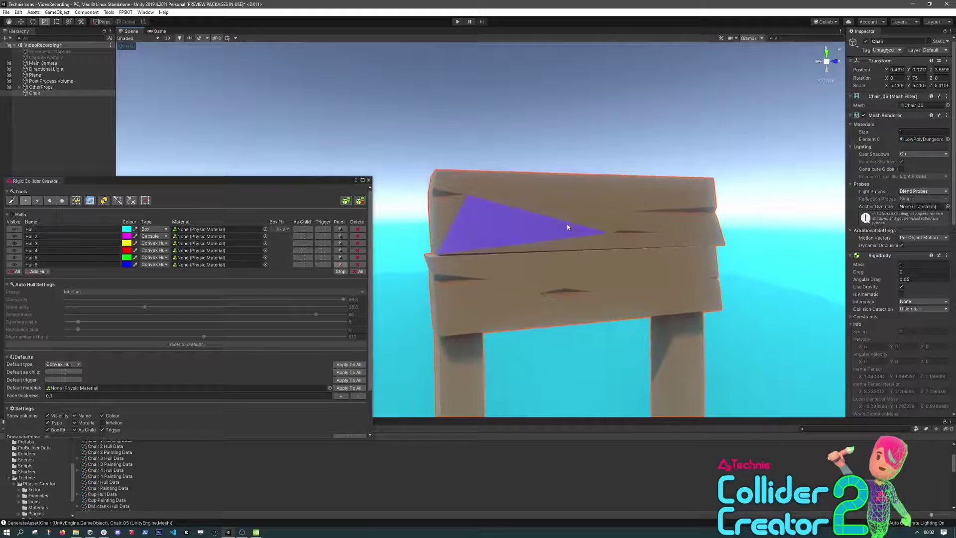
click(118, 201)
click(120, 202)
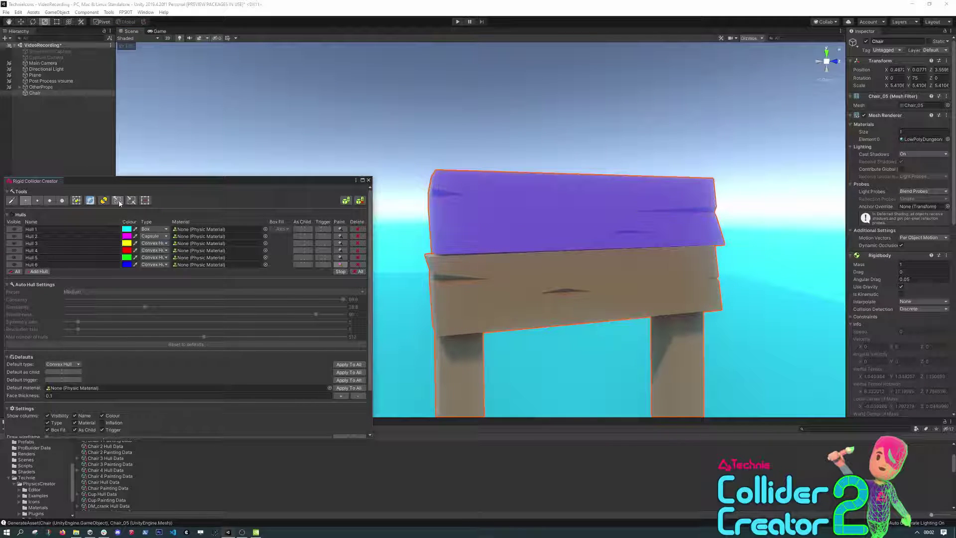
alt+drag(534, 197, 613, 214)
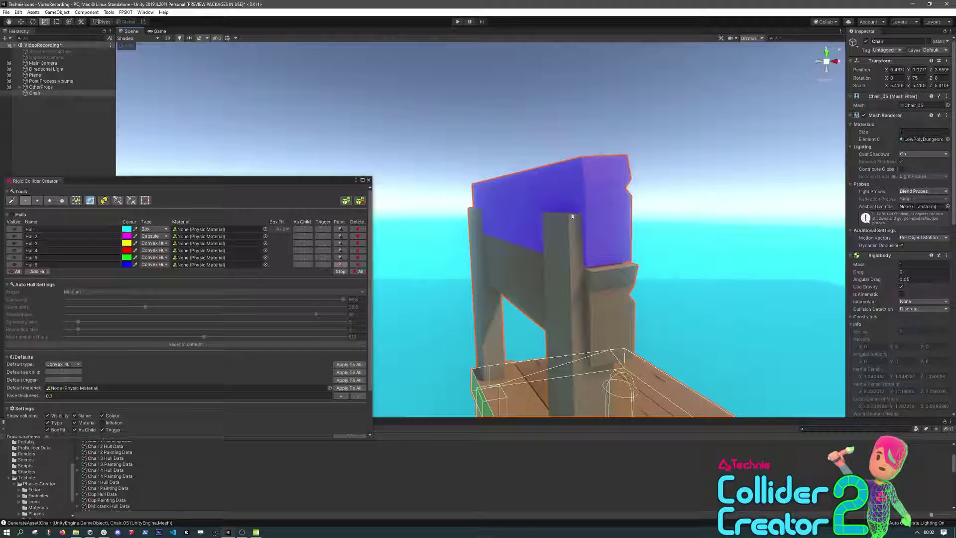
Add a seventh hull, paint a face of the lower backrest plank into it, and grow the painted area over that plank
click(38, 271)
alt+drag(579, 254, 439, 272)
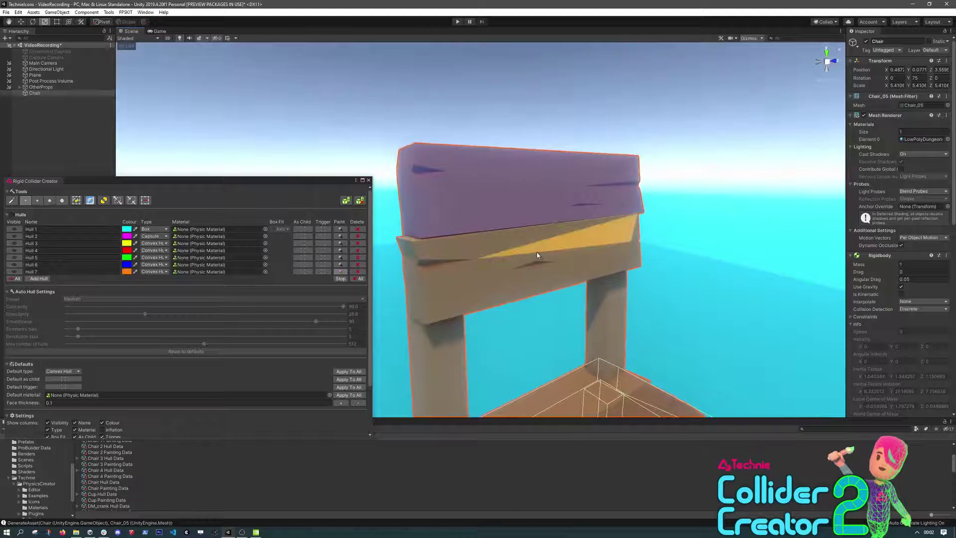
click(117, 201)
click(117, 201)
click(117, 201)
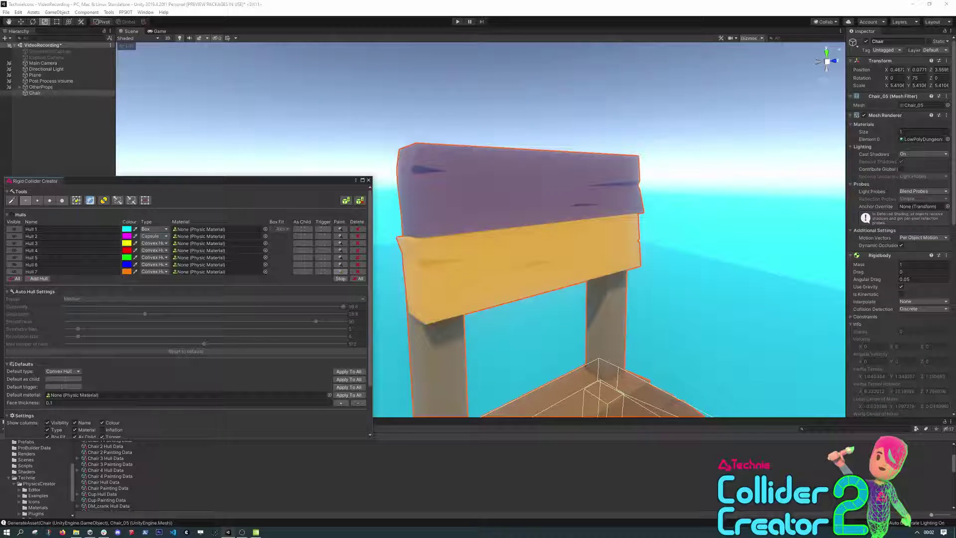
alt+drag(628, 243, 546, 257)
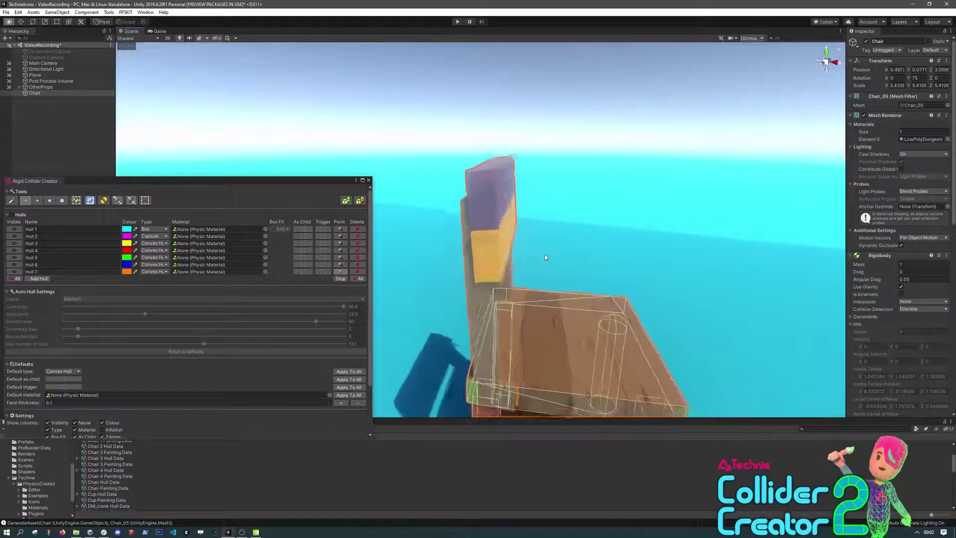
Add an eighth hull and paint the faces of the backrest post above the Hull 4 leg into it
click(39, 278)
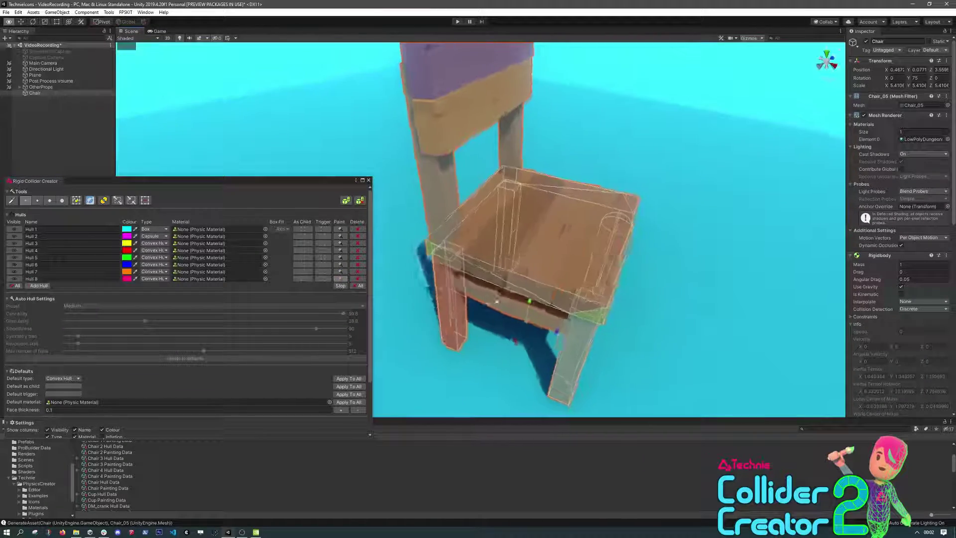
scroll(463, 277, up, 4)
mouse_move(497, 301)
alt+mouse_down()
mouse_move(463, 278)
mouse_move(467, 252)
mouse_move(440, 252)
mouse_move(617, 230)
mouse_move(800, 237)
alt+mouse_up()
click(476, 236)
mouse_move(619, 273)
mouse_down()
mouse_move(577, 265)
mouse_move(629, 240)
mouse_move(394, 269)
mouse_up()
scroll(630, 240, down, 5)
scroll(393, 269, up, 3)
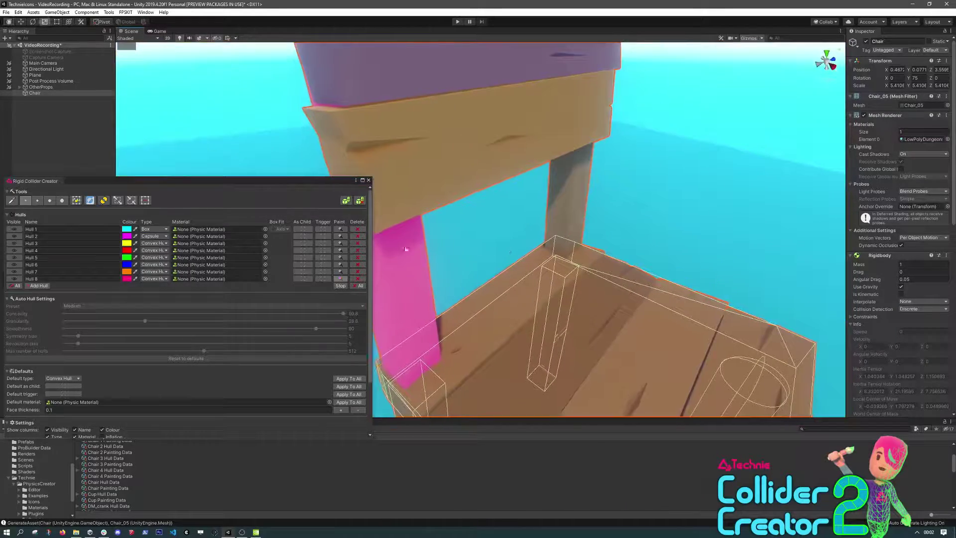
Add a ninth hull, paint the other backrest post into it with the largest brush, and switch back to the smallest brush
click(62, 201)
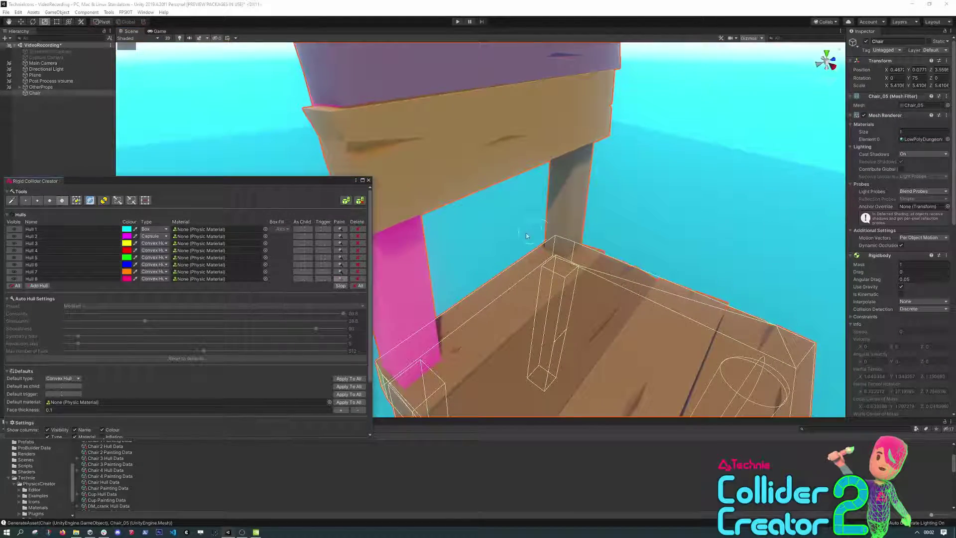
alt+drag(526, 235, 588, 203)
scroll(587, 203, up, 3)
scroll(588, 203, down, 2)
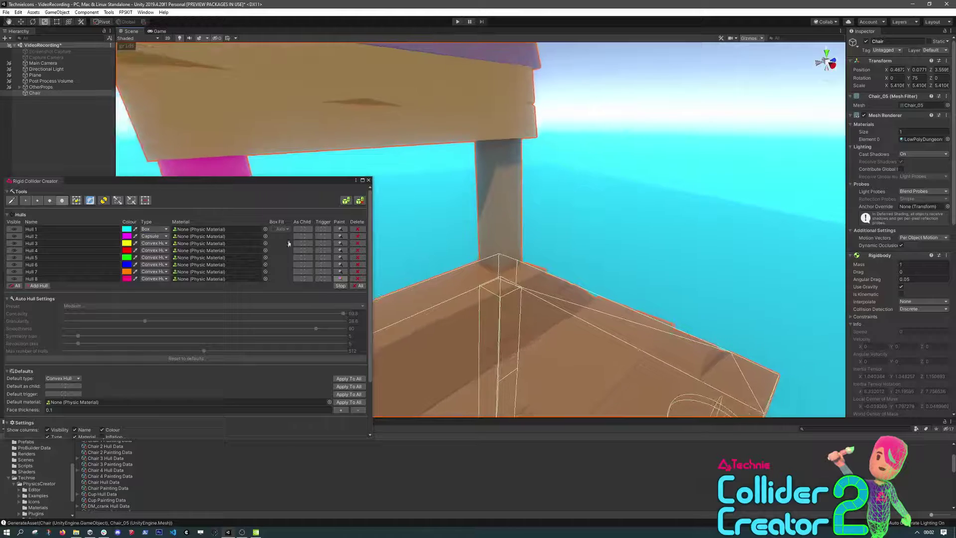
click(39, 287)
mouse_move(501, 209)
mouse_down()
mouse_move(498, 189)
mouse_move(489, 191)
mouse_move(751, 170)
mouse_move(523, 215)
mouse_move(624, 238)
mouse_move(619, 252)
mouse_move(607, 250)
mouse_move(827, 255)
mouse_move(830, 282)
mouse_up()
scroll(648, 252, down, 4)
alt+drag(633, 251, 660, 256)
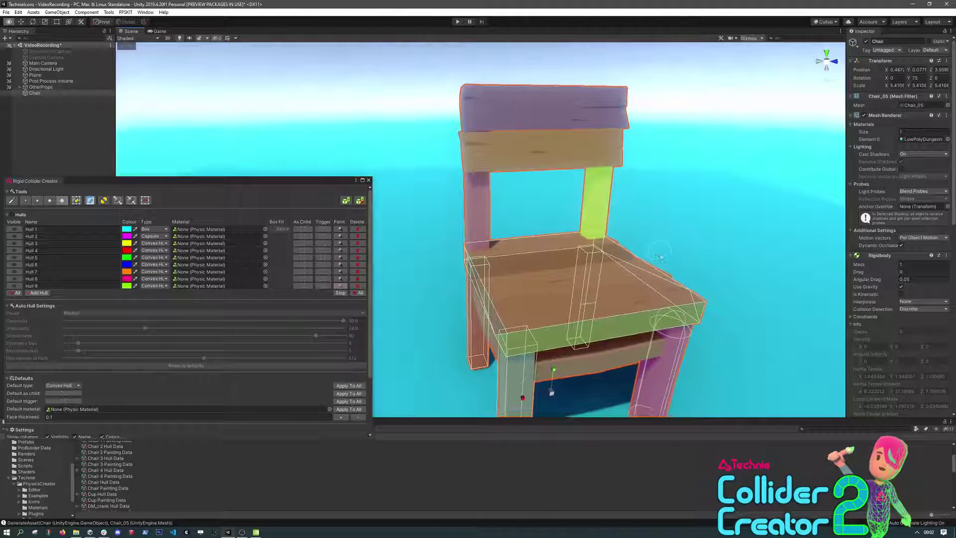
click(25, 200)
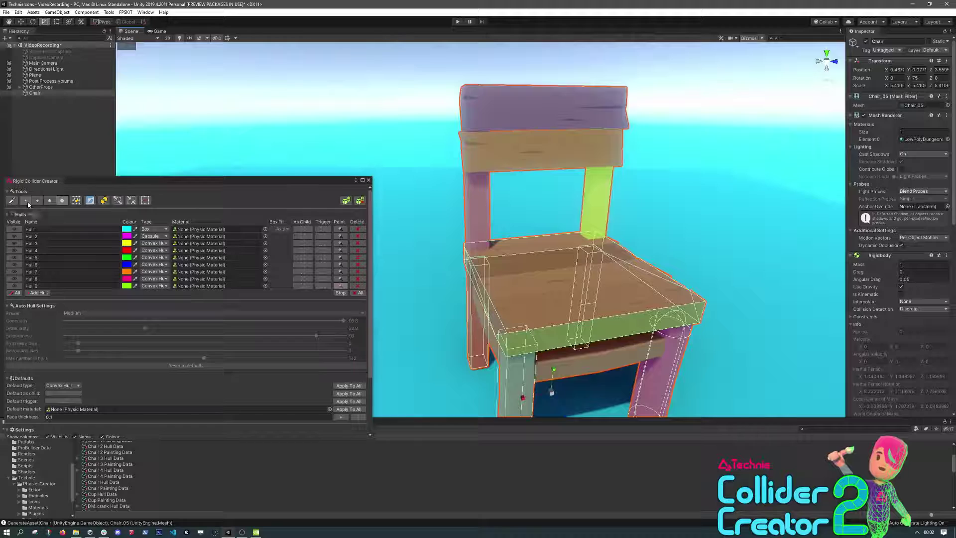
Set the default physics material to Technie Wood and apply it to all hulls
click(329, 409)
click(170, 280)
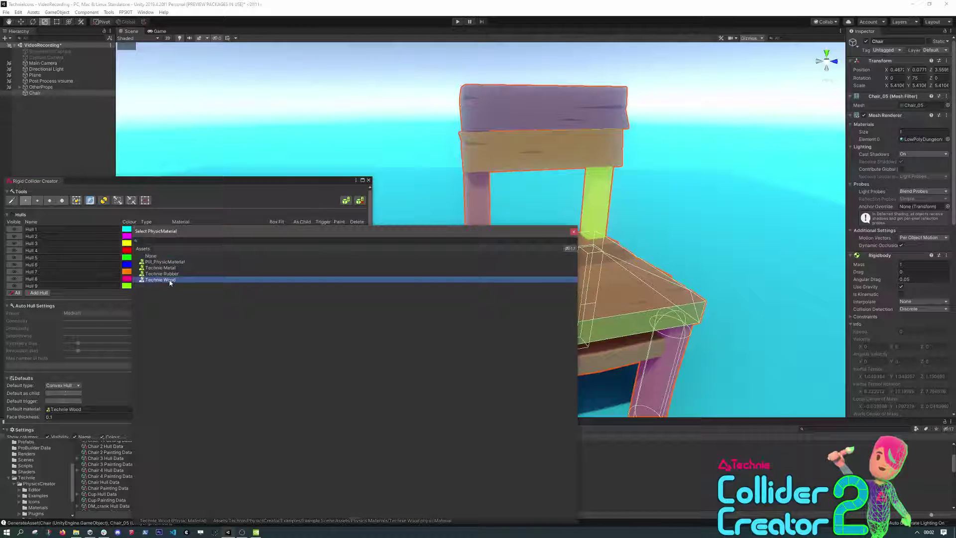
double_click(169, 282)
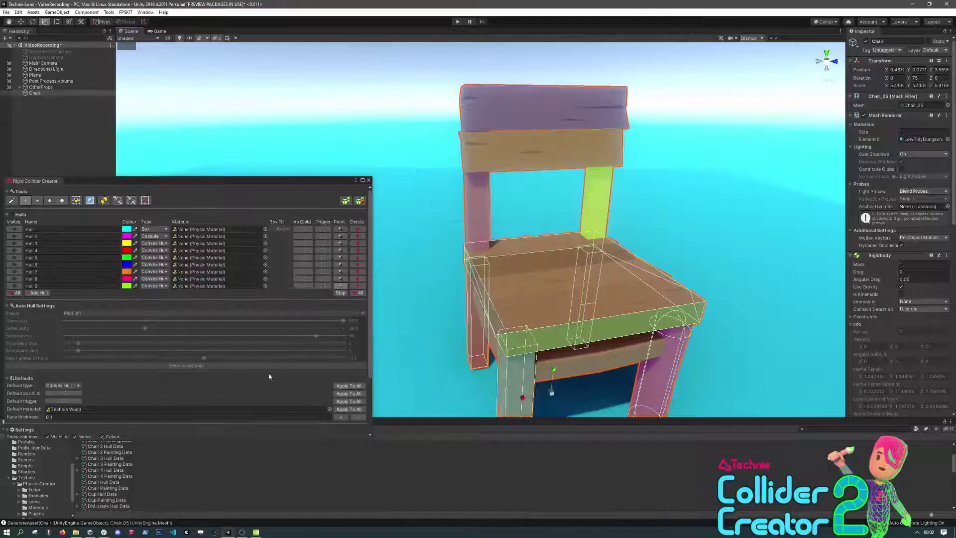
click(347, 410)
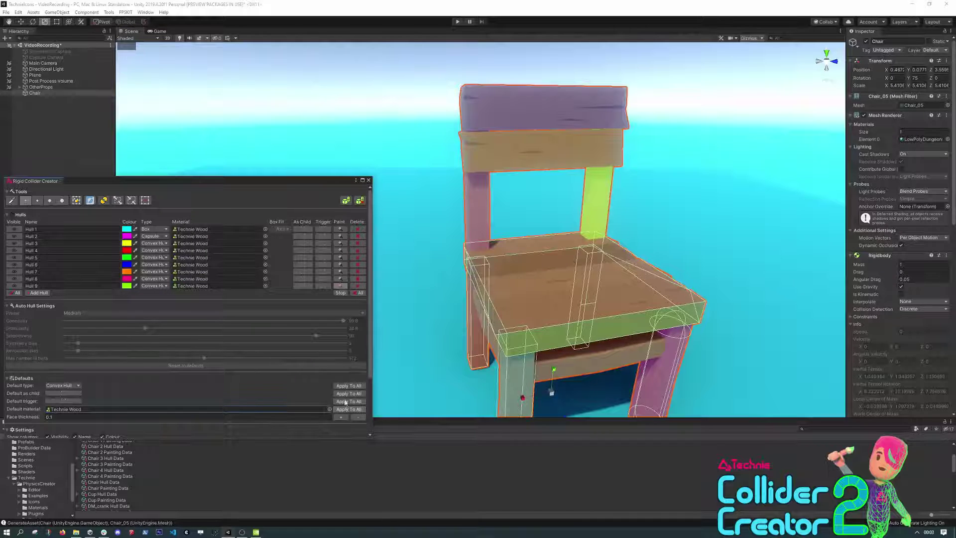
Generate the colliders for all nine hulls and review the collider components and their material on the chair
click(345, 200)
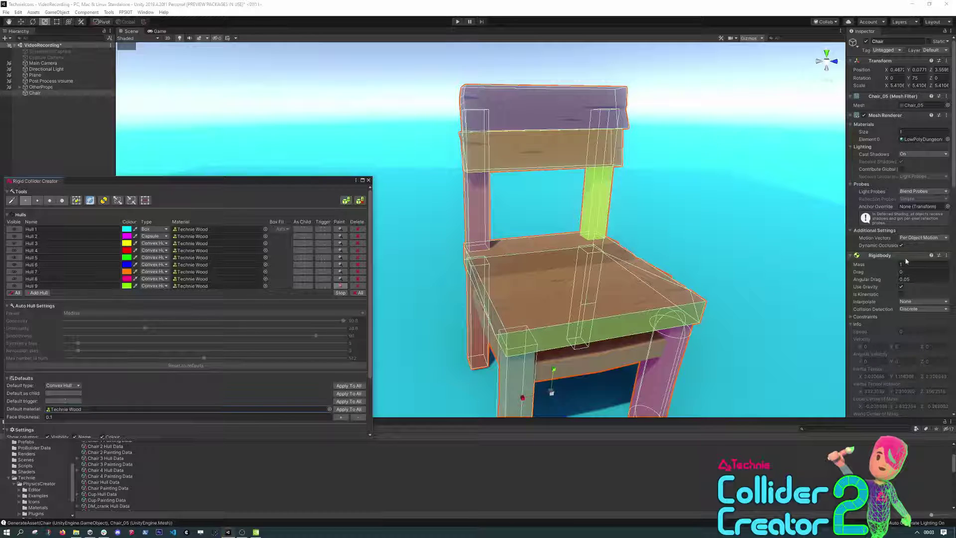
scroll(904, 249, down, 10)
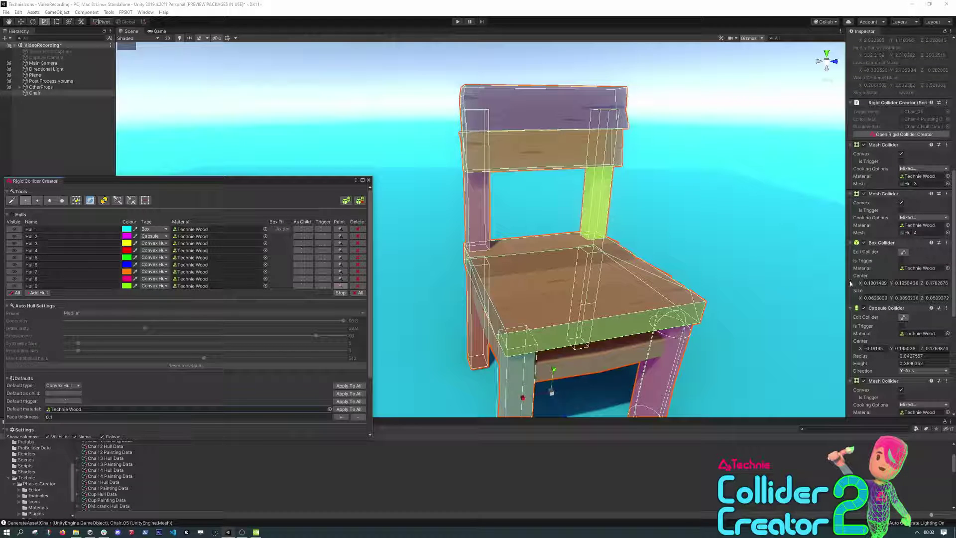
scroll(663, 258, down, 2)
scroll(663, 259, down, 2)
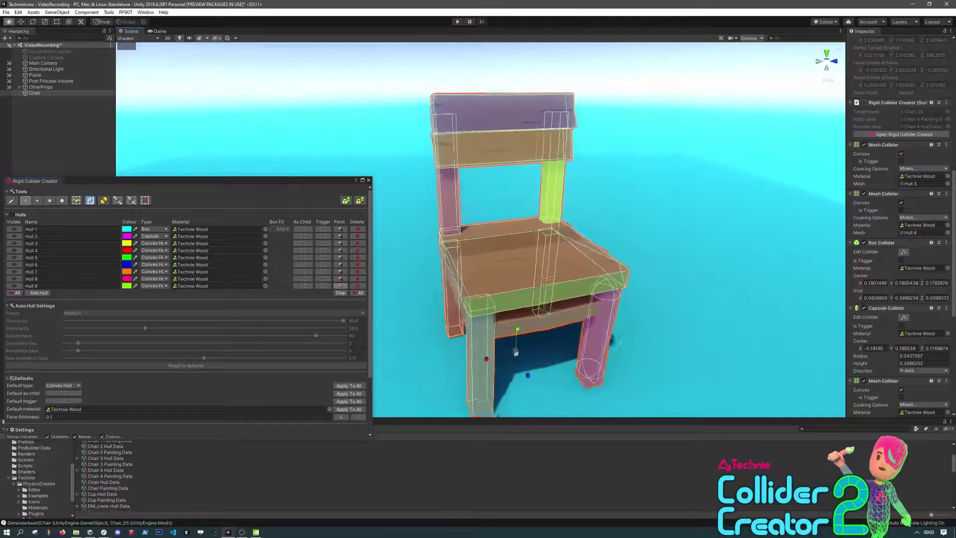
Add a tenth hull and paint faces on the seat's front edge and the upper backrest plank into it
click(38, 293)
right_drag(491, 271, 562, 273)
drag(577, 283, 609, 262)
right_drag(609, 262, 586, 226)
drag(586, 156, 588, 131)
mouse_move(589, 131)
right_down()
mouse_move(617, 186)
mouse_move(633, 171)
right_up()
Set the tenth hull's type to Box, name it SitDetect, and make it a child object and a trigger
click(161, 294)
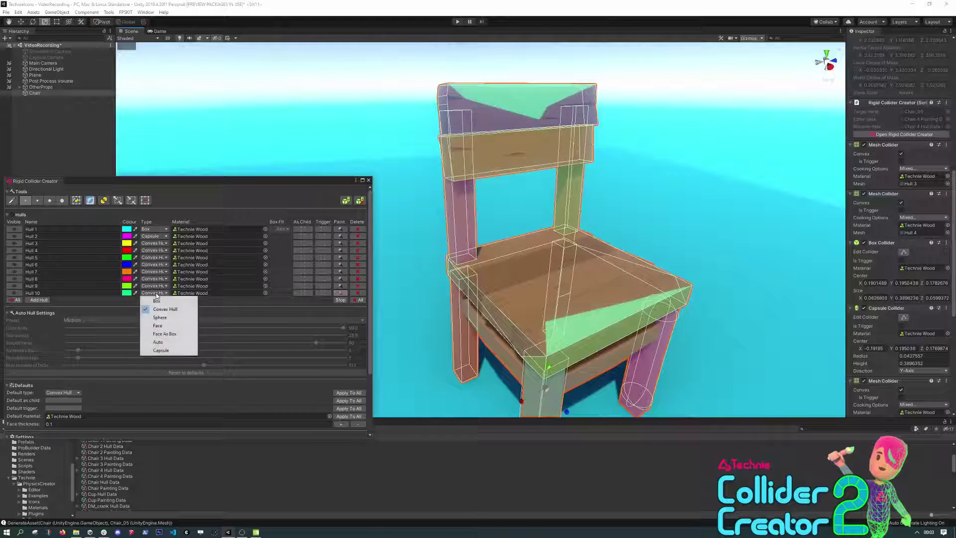
click(160, 302)
click(55, 293)
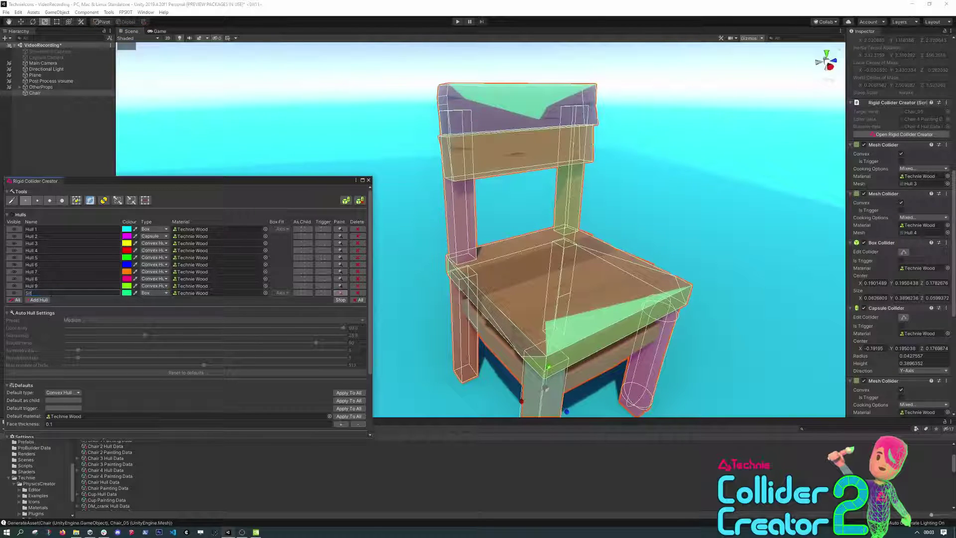
text(SitDetect)
click(301, 295)
click(321, 293)
Generate the colliders and inspect the SitDetect child object under Chair
alt+drag(503, 240, 313, 269)
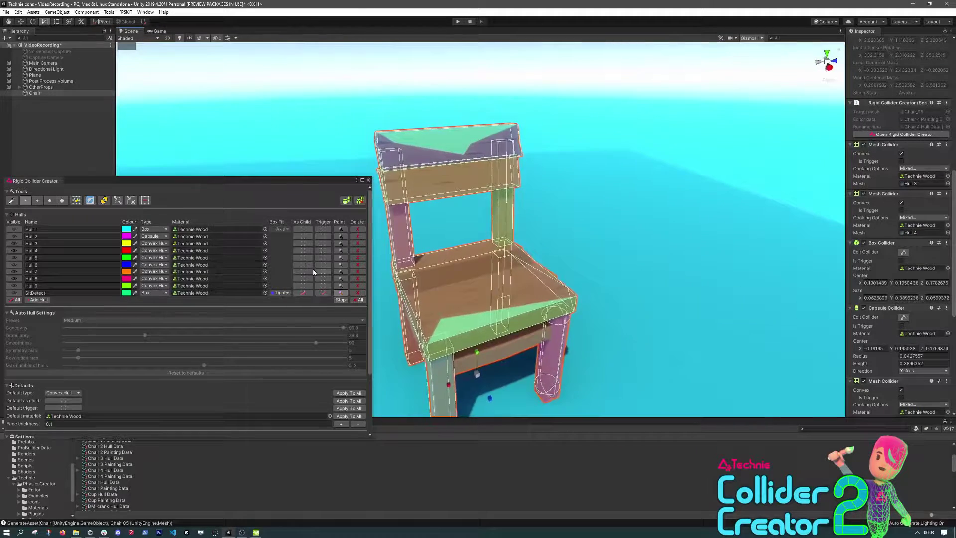
click(345, 200)
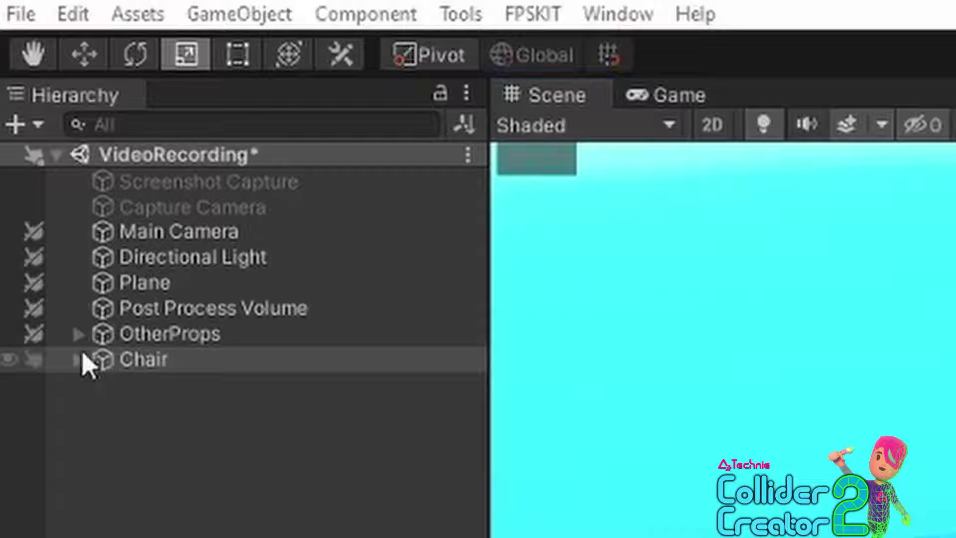
click(20, 93)
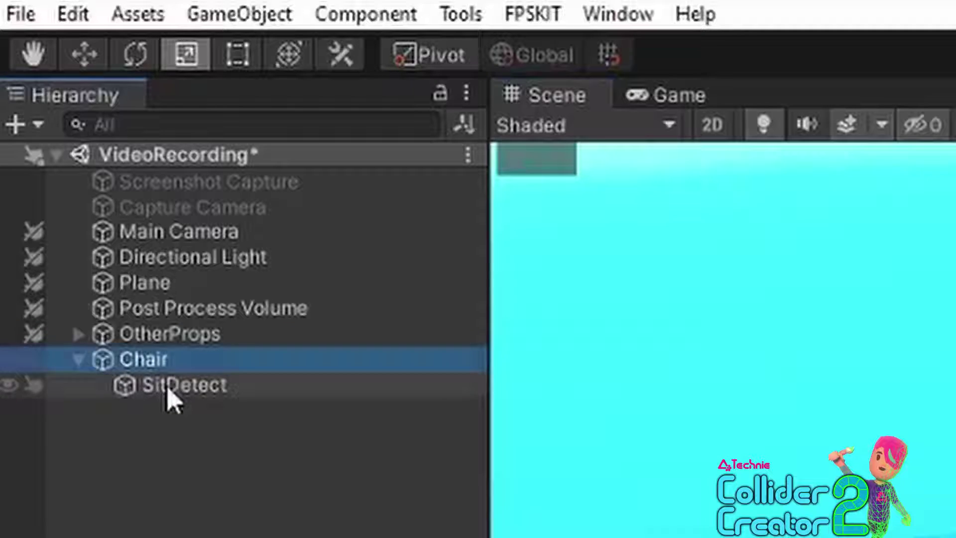
click(179, 388)
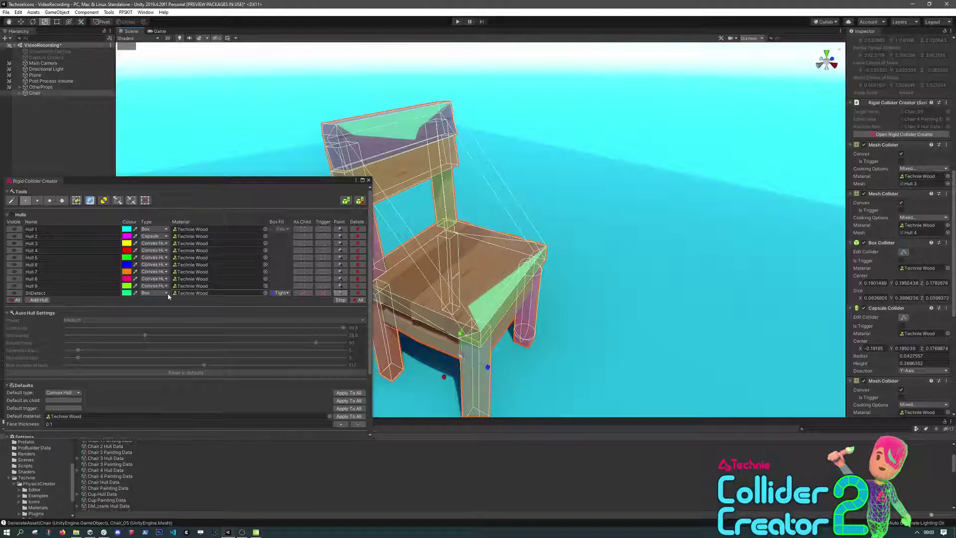
Change the SitDetect hull's box fit to axis-aligned and regenerate the colliders
click(278, 294)
click(279, 303)
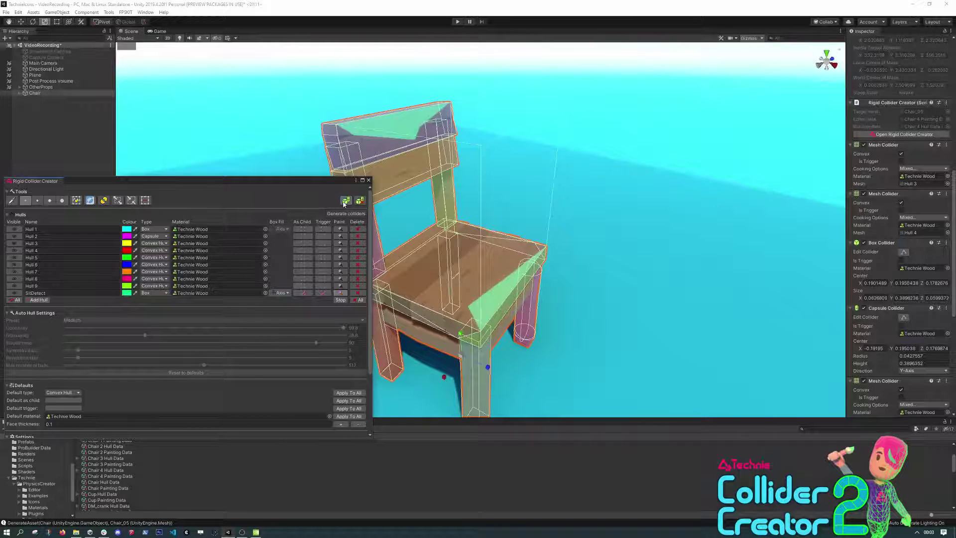
alt+drag(602, 228, 643, 230)
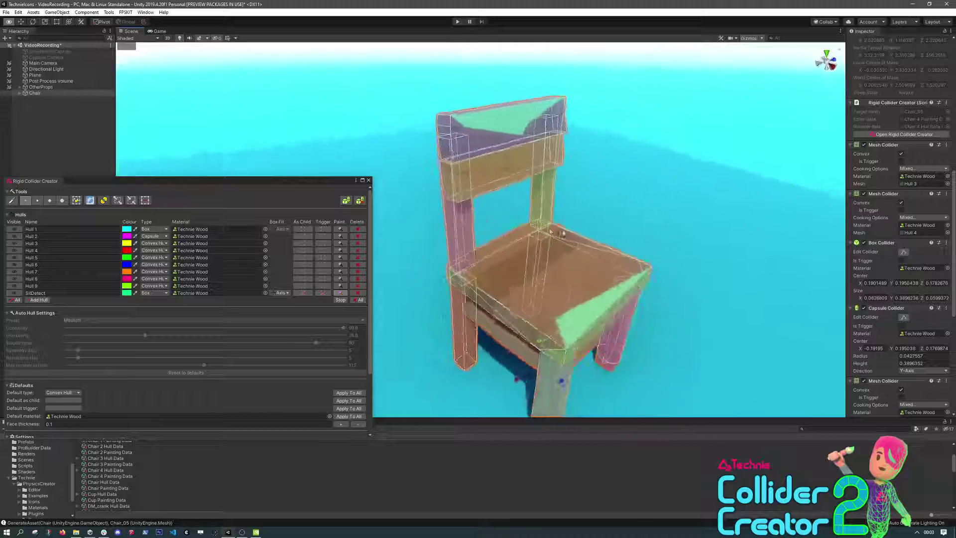